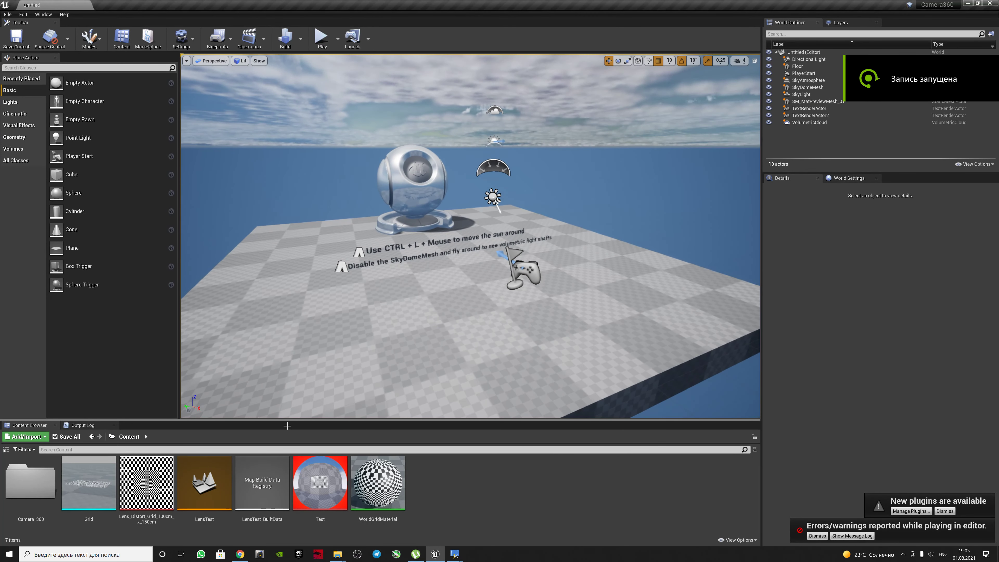
Step: Duplicate the floor slab as Floor2 and rotate it -90° into an upright wall at X -920
{"action": "left_click", "coordinate": [452, 334]}
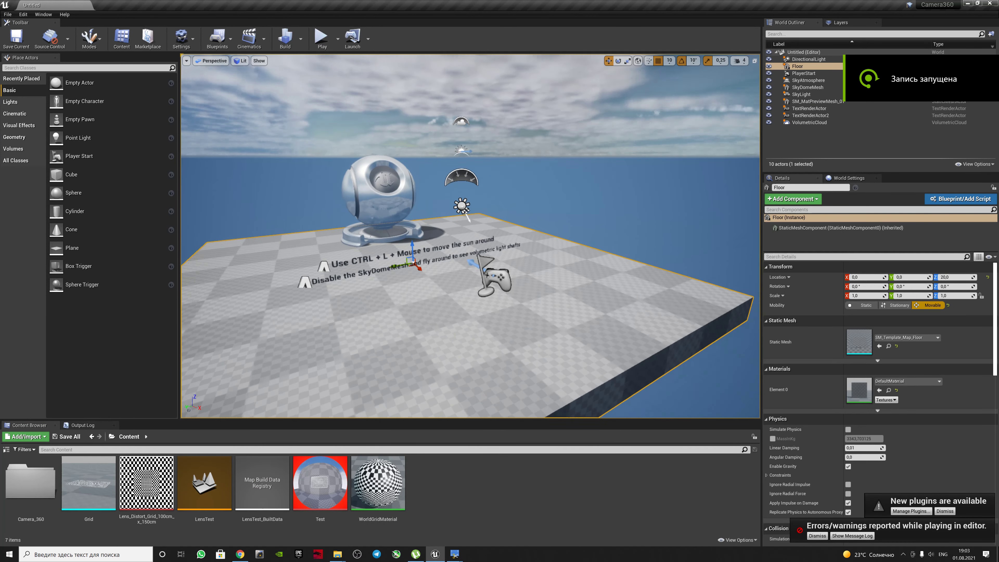
{"action": "mouse_move", "coordinate": [383, 262]}
{"action": "left_mouse_down", "text": "alt"}
{"action": "mouse_move", "coordinate": [331, 232]}
{"action": "mouse_move", "coordinate": [329, 259]}
{"action": "left_mouse_up", "text": "alt"}
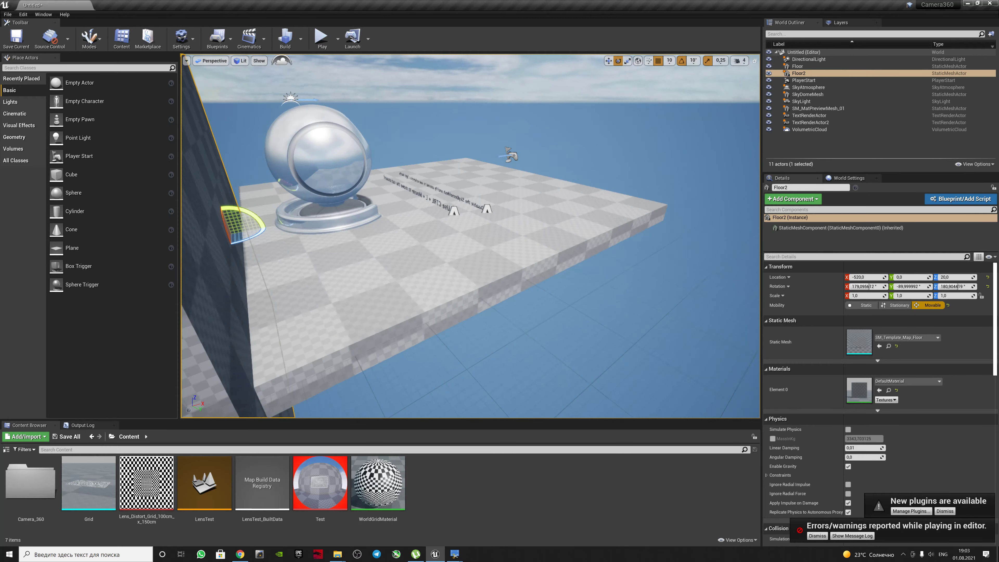
{"action": "key", "text": "f"}
{"action": "left_click_drag", "start_coordinate": [386, 247], "coordinate": [387, 247], "text": "alt"}
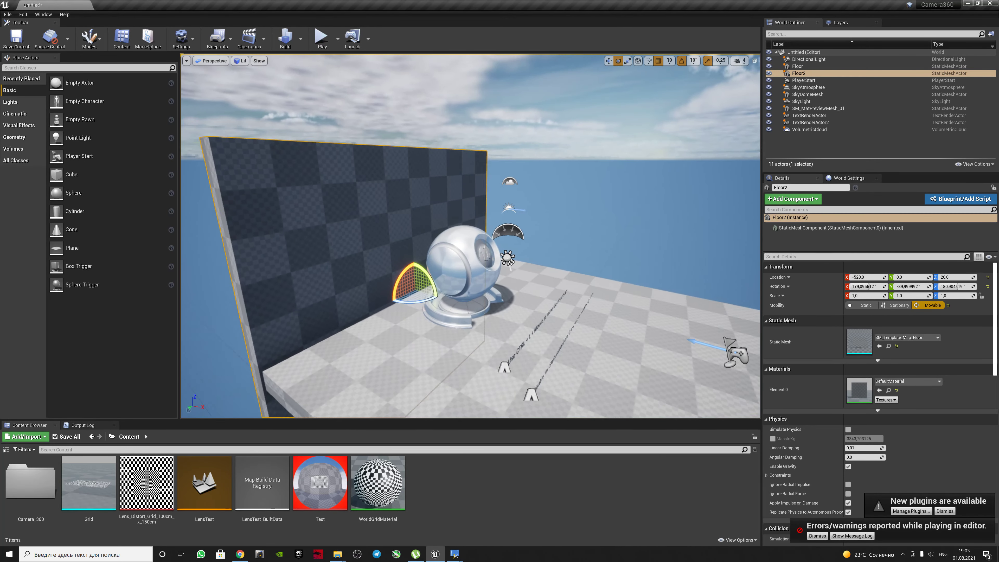
{"action": "key", "text": "ctrl+z"}
{"action": "key", "text": "ctrl+y"}
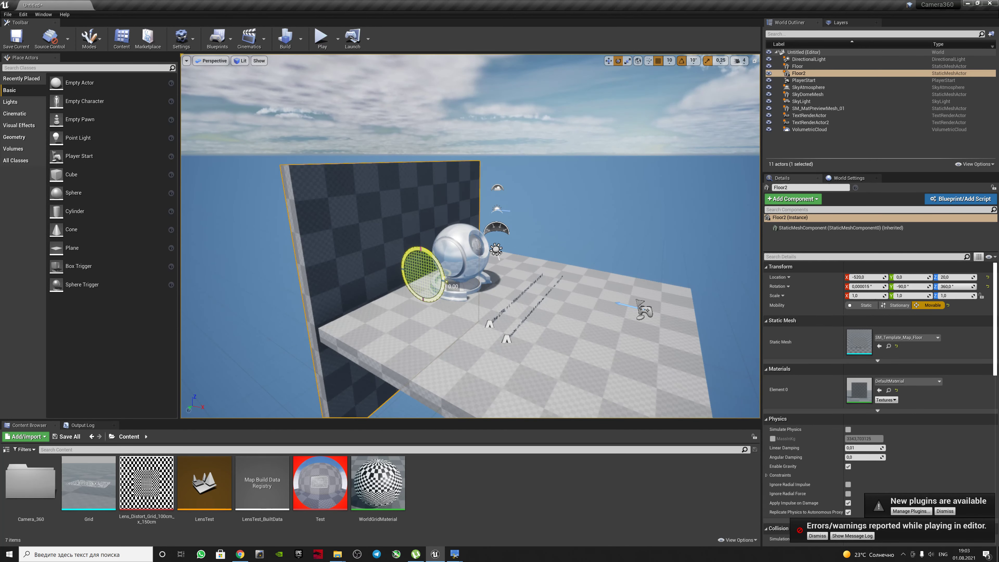
{"action": "scroll", "coordinate": [851, 393], "scroll_direction": "down", "scroll_amount": 3}
{"action": "scroll", "coordinate": [892, 417], "scroll_direction": "down", "scroll_amount": 3}
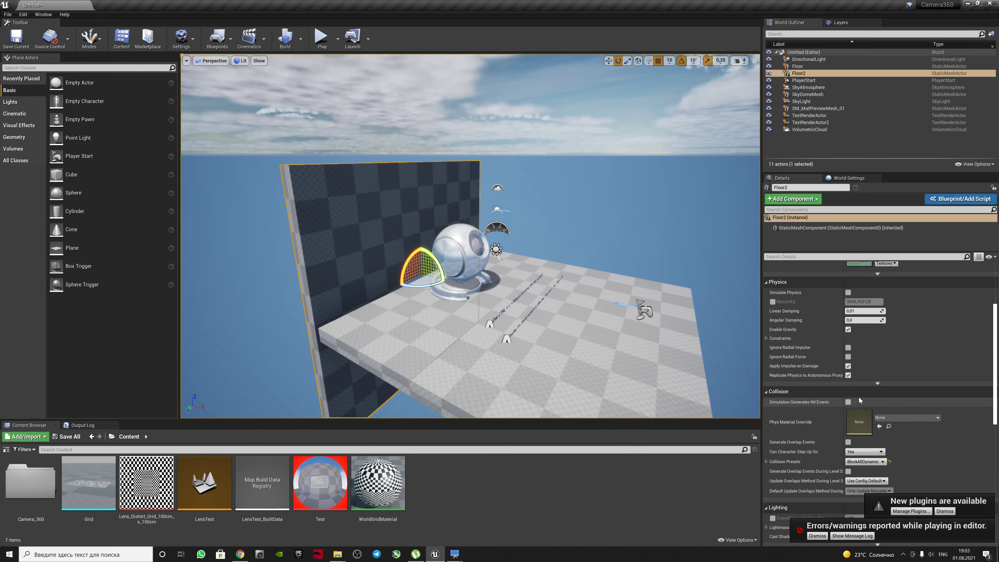
{"action": "scroll", "coordinate": [865, 428], "scroll_direction": "down", "scroll_amount": 3}
{"action": "scroll", "coordinate": [854, 438], "scroll_direction": "down", "scroll_amount": 2}
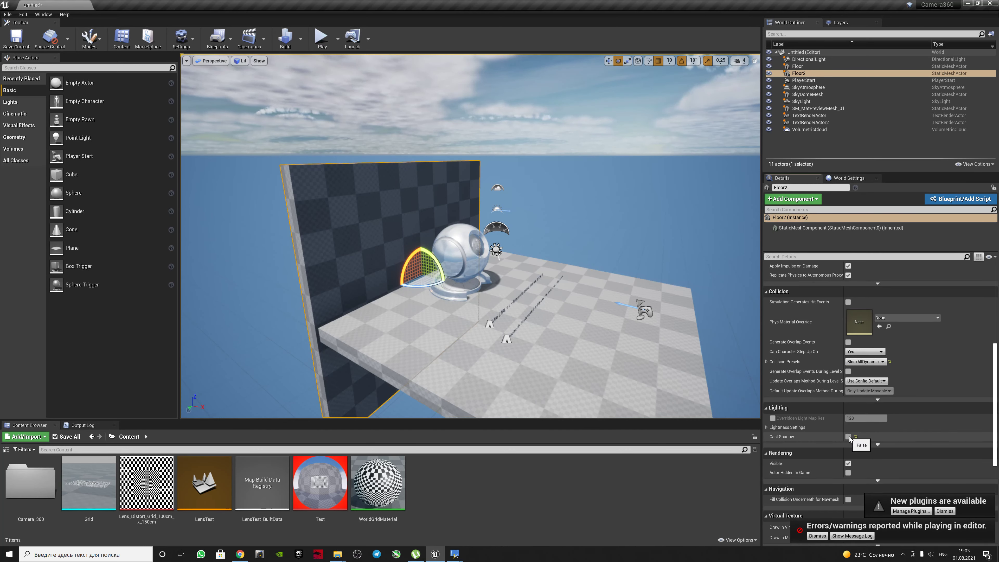
Step: Delete the chrome preview sphere and tilt the directional light by -30°
{"action": "left_click", "coordinate": [480, 277]}
{"action": "key", "text": "Delete"}
{"action": "left_click", "coordinate": [504, 254]}
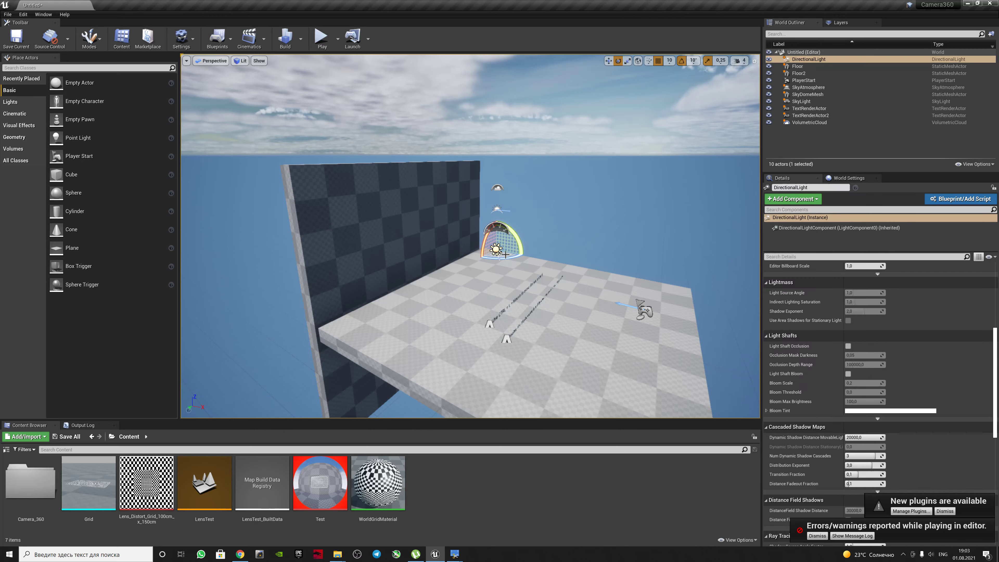
{"action": "mouse_move", "coordinate": [519, 237]}
{"action": "left_mouse_down"}
{"action": "mouse_move", "coordinate": [520, 269]}
{"action": "mouse_move", "coordinate": [436, 321]}
{"action": "left_mouse_up"}
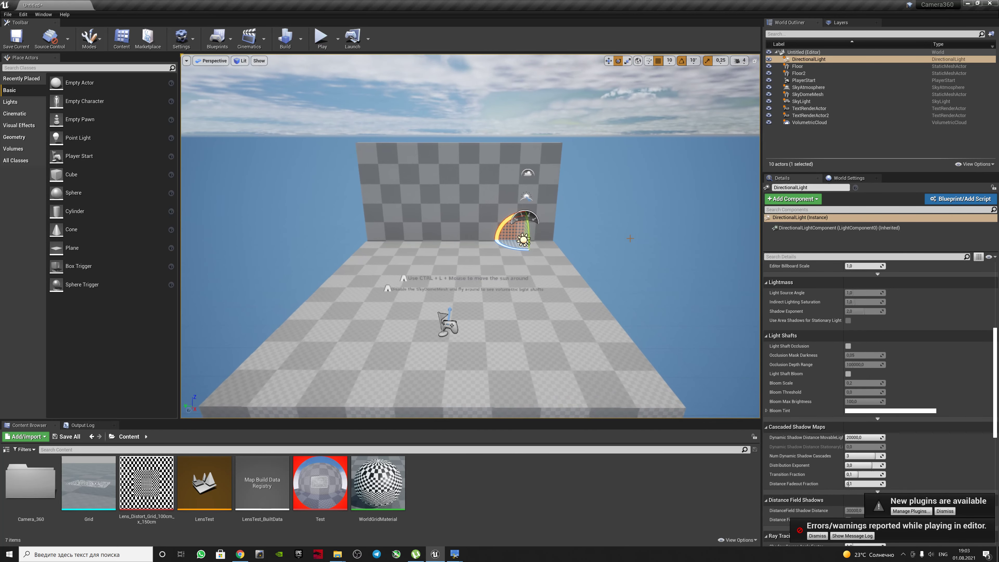
Step: Lower the Player Start to Z -118 and drag the Grid mesh into the level
{"action": "left_click", "coordinate": [459, 328]}
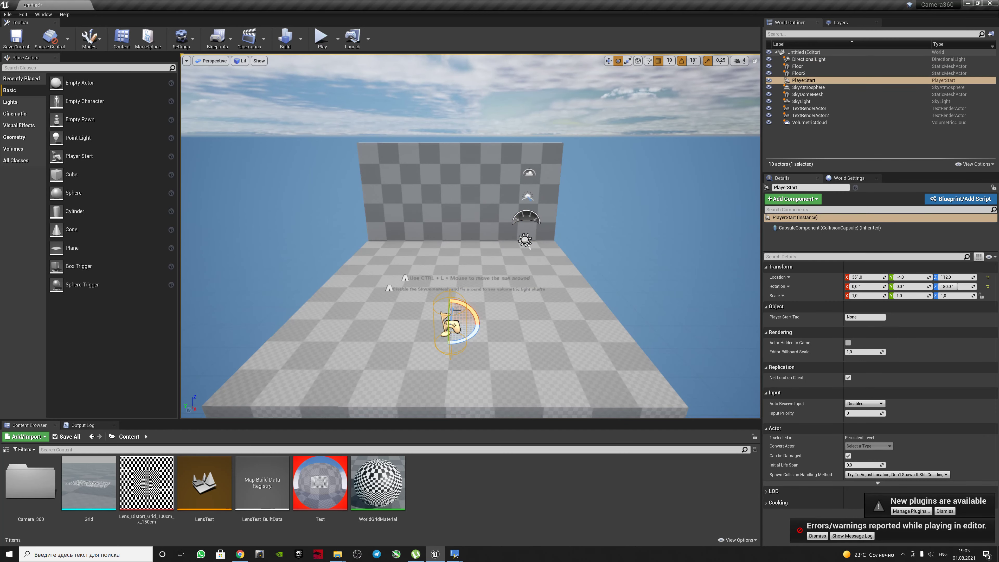
{"action": "mouse_move", "coordinate": [456, 367]}
{"action": "left_mouse_down"}
{"action": "mouse_move", "coordinate": [457, 383]}
{"action": "mouse_move", "coordinate": [570, 354]}
{"action": "left_mouse_up"}
{"action": "double_click", "coordinate": [31, 482]}
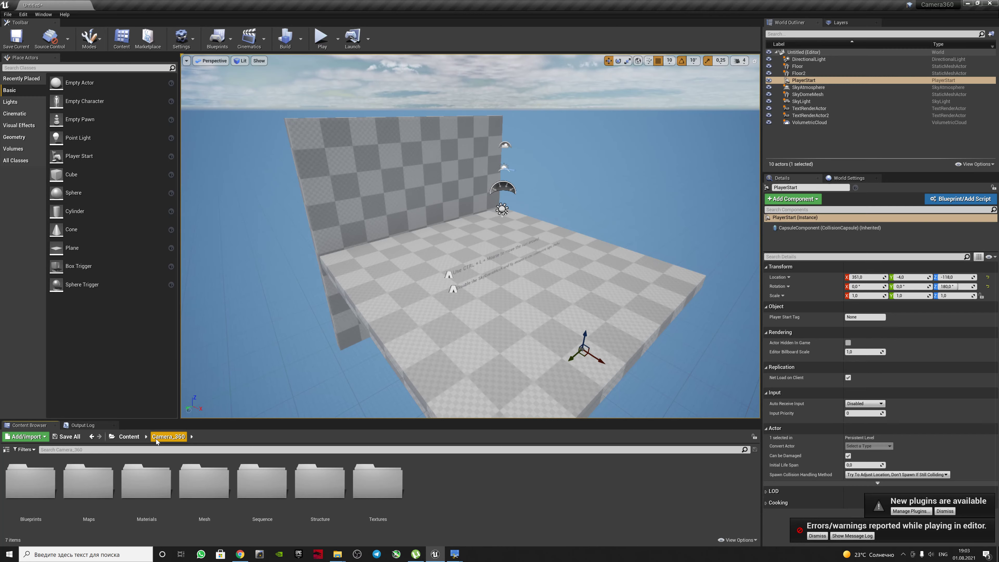
{"action": "left_click", "coordinate": [129, 437]}
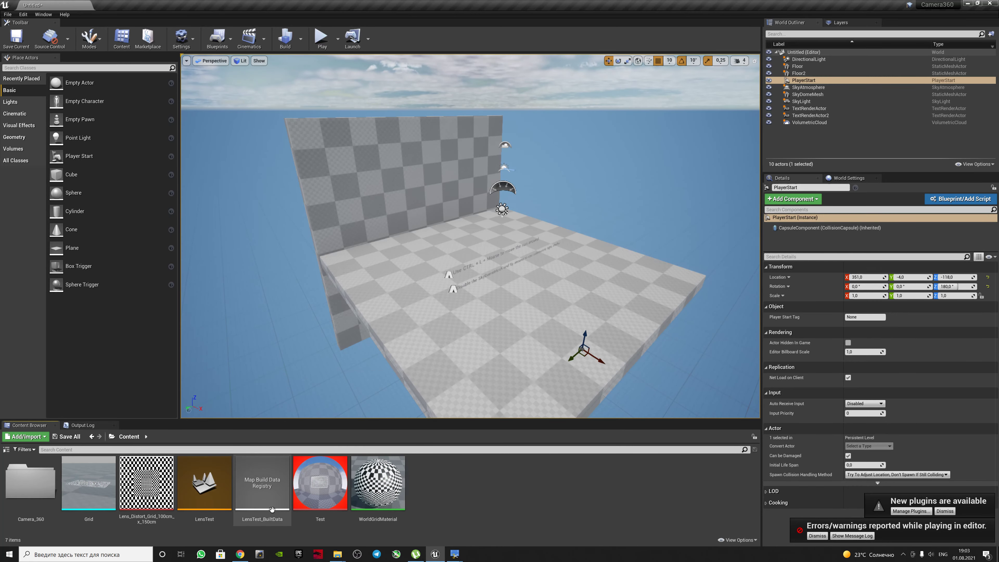
{"action": "left_click_drag", "start_coordinate": [88, 482], "coordinate": [400, 297]}
Step: Rotate the Grid upright and move it to -510, 100, 120 beside the wall
{"action": "left_click", "coordinate": [453, 242]}
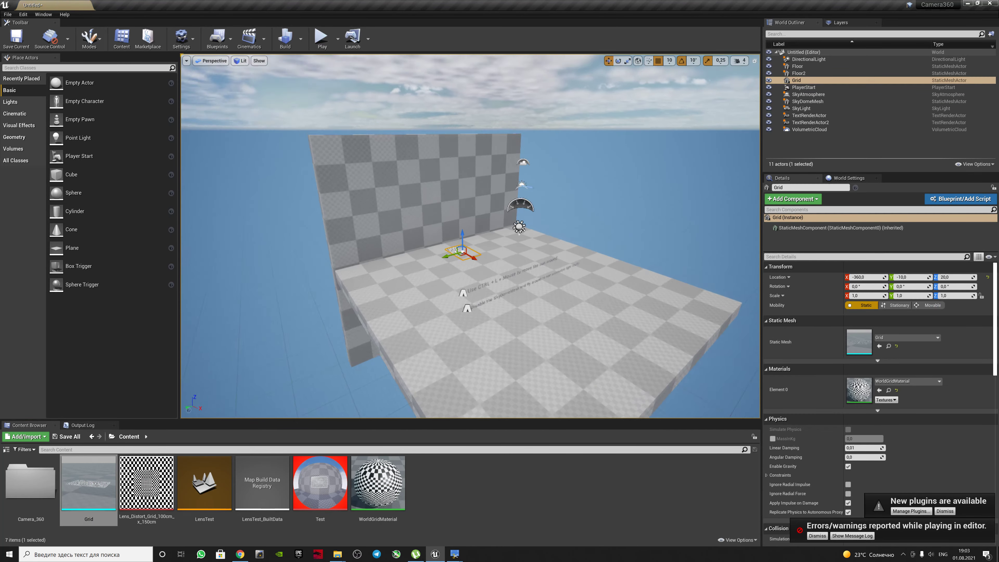
{"action": "key", "text": "f"}
{"action": "key", "text": "e"}
{"action": "mouse_move", "coordinate": [527, 280]}
{"action": "left_mouse_down"}
{"action": "mouse_move", "coordinate": [534, 285]}
{"action": "mouse_move", "coordinate": [518, 284]}
{"action": "mouse_move", "coordinate": [519, 293]}
{"action": "left_mouse_up"}
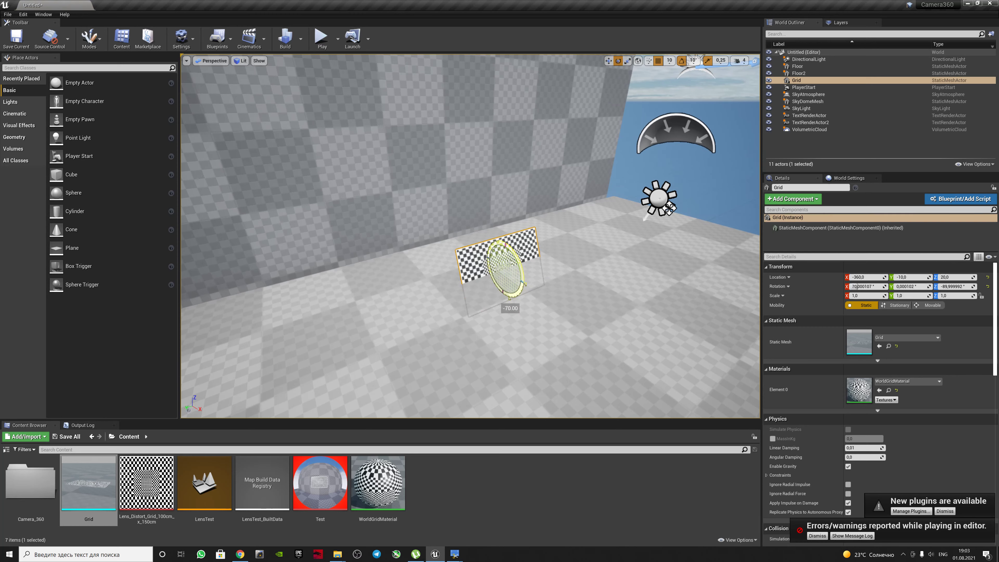
{"action": "mouse_move", "coordinate": [505, 254]}
{"action": "left_mouse_down"}
{"action": "mouse_move", "coordinate": [511, 130]}
{"action": "mouse_move", "coordinate": [463, 138]}
{"action": "mouse_move", "coordinate": [452, 170]}
{"action": "left_mouse_up"}
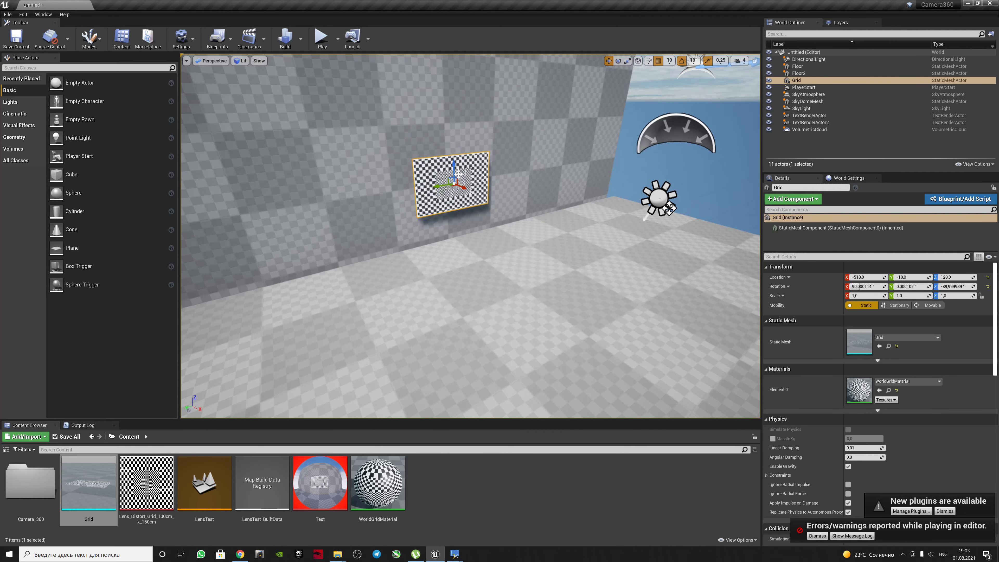
{"action": "left_click_drag", "start_coordinate": [434, 187], "coordinate": [378, 189]}
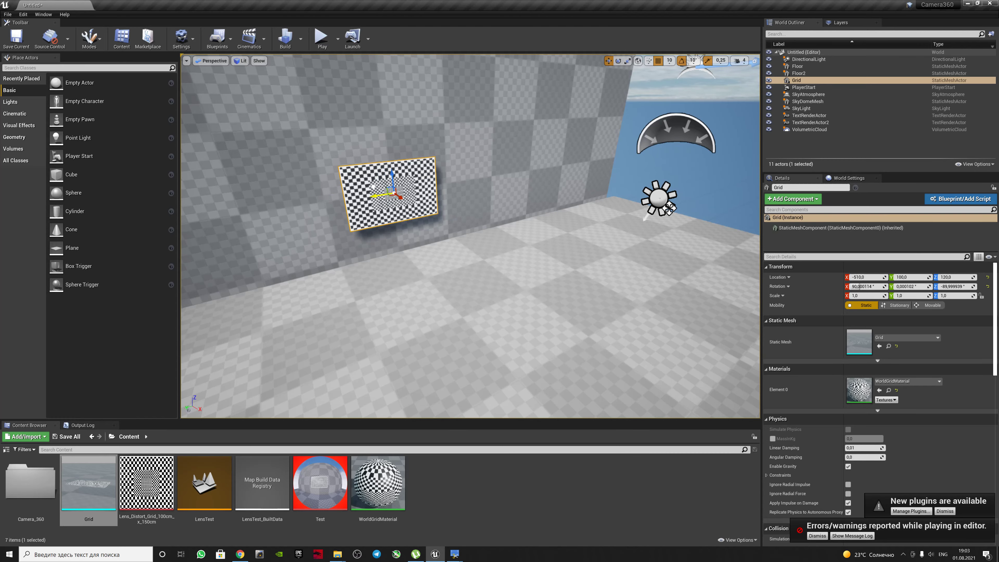
{"action": "right_click_drag", "start_coordinate": [377, 188], "coordinate": [283, 189]}
Step: Turn off Cast Shadow on the Grid and open the Camera_360 content folder
{"action": "scroll", "coordinate": [862, 443], "scroll_direction": "down", "scroll_amount": 5}
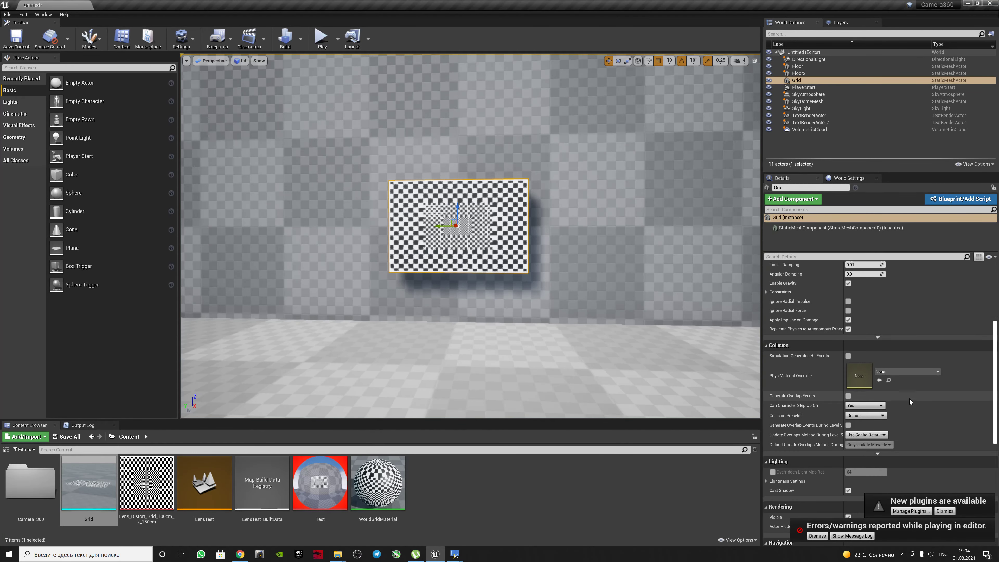
{"action": "scroll", "coordinate": [862, 443], "scroll_direction": "down", "scroll_amount": 1}
{"action": "left_click", "coordinate": [847, 440]}
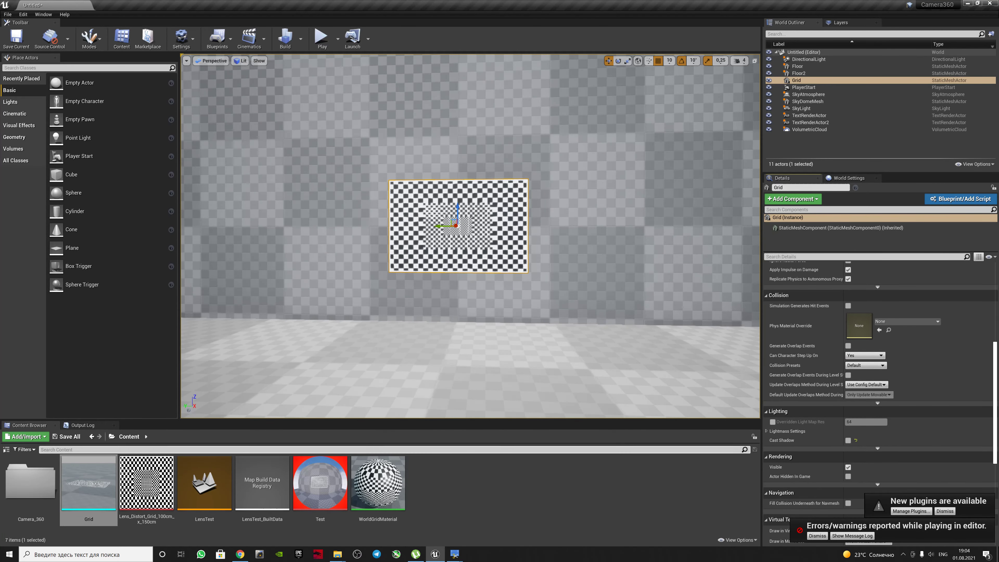
{"action": "double_click", "coordinate": [55, 492]}
Step: Place a Camera_point_360 from the Blueprints folder in front of the Grid, turned 180°
{"action": "double_click", "coordinate": [89, 488]}
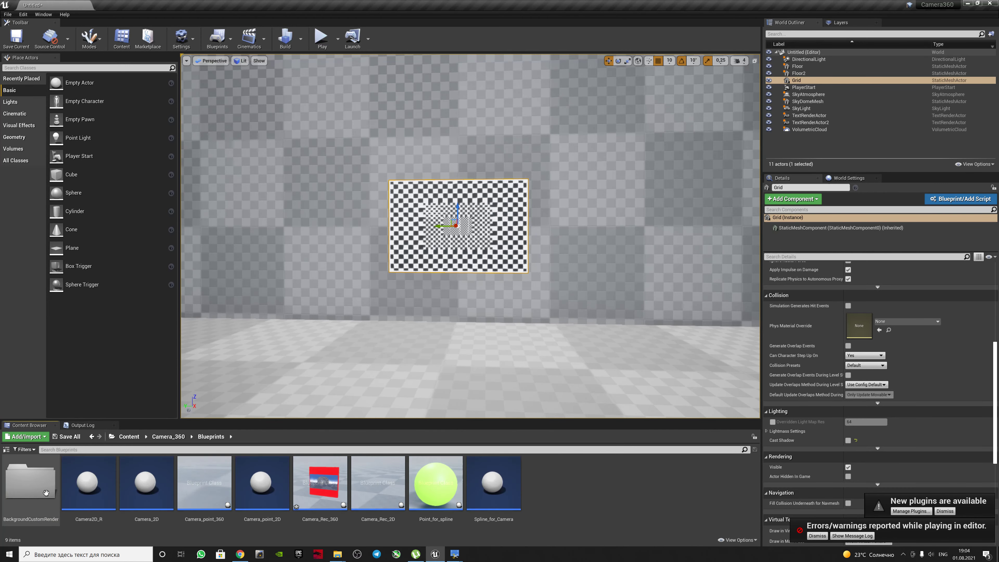
{"action": "mouse_move", "coordinate": [393, 276]}
{"action": "right_mouse_down"}
{"action": "mouse_move", "coordinate": [424, 287]}
{"action": "mouse_move", "coordinate": [409, 284]}
{"action": "right_mouse_up"}
{"action": "mouse_move", "coordinate": [205, 482]}
{"action": "left_mouse_down"}
{"action": "mouse_move", "coordinate": [470, 290]}
{"action": "mouse_move", "coordinate": [447, 271]}
{"action": "mouse_move", "coordinate": [485, 171]}
{"action": "left_mouse_up"}
{"action": "key", "text": "e"}
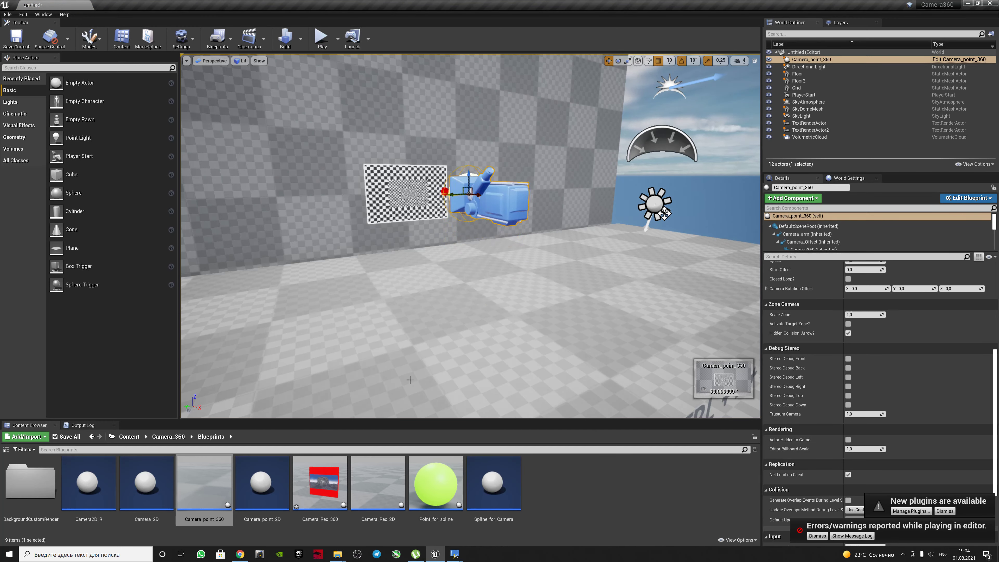
Step: Drag a Camera_Rec_360 from the Content Browser into the level
{"action": "key", "text": "Down"}
{"action": "key", "text": "Right"}
{"action": "left_click_drag", "start_coordinate": [340, 487], "coordinate": [544, 225]}
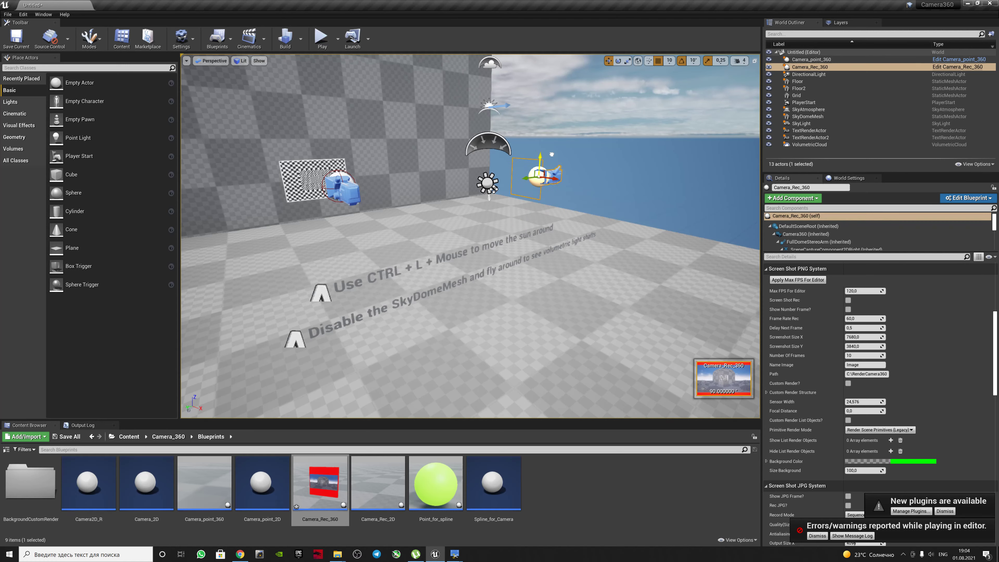
{"action": "key", "text": "Up"}
{"action": "key", "text": "Left"}
Step: Add a new level sequence from Cinematics, saved as TestSequence
{"action": "left_click", "coordinate": [249, 39]}
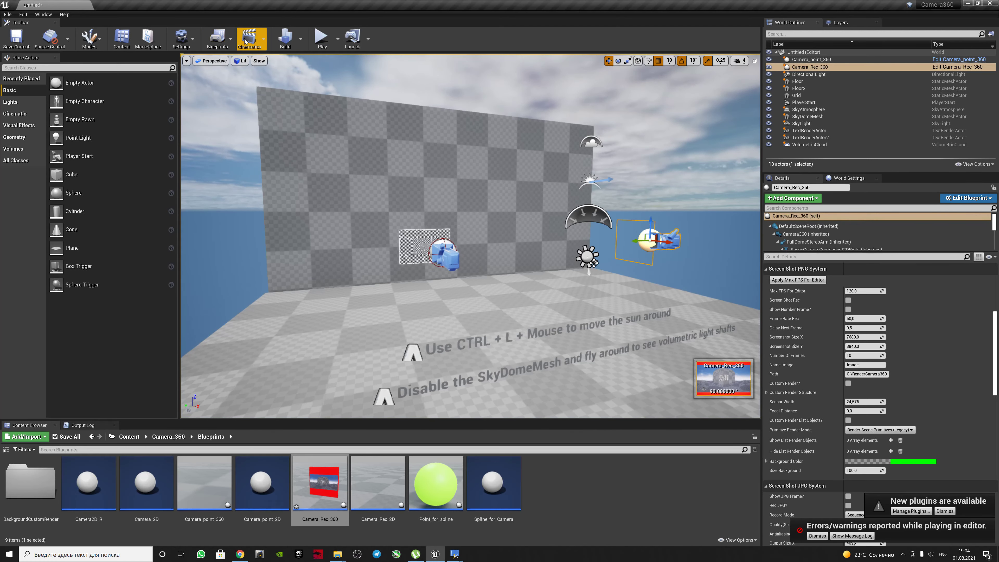
{"action": "left_click", "coordinate": [275, 60]}
{"action": "type", "text": "TestSequel"}
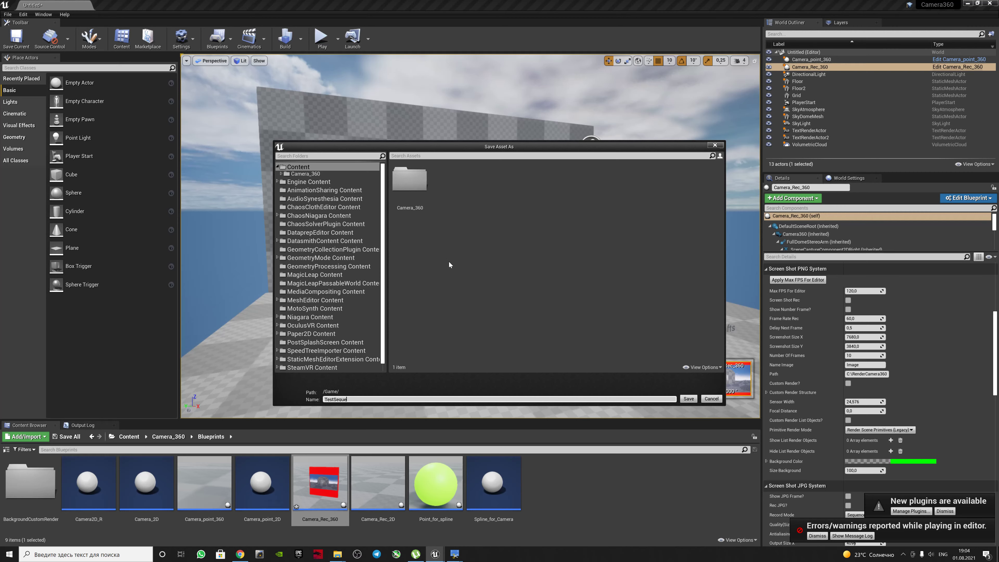
{"action": "type", "text": "nce"}
{"action": "key", "text": "Return"}
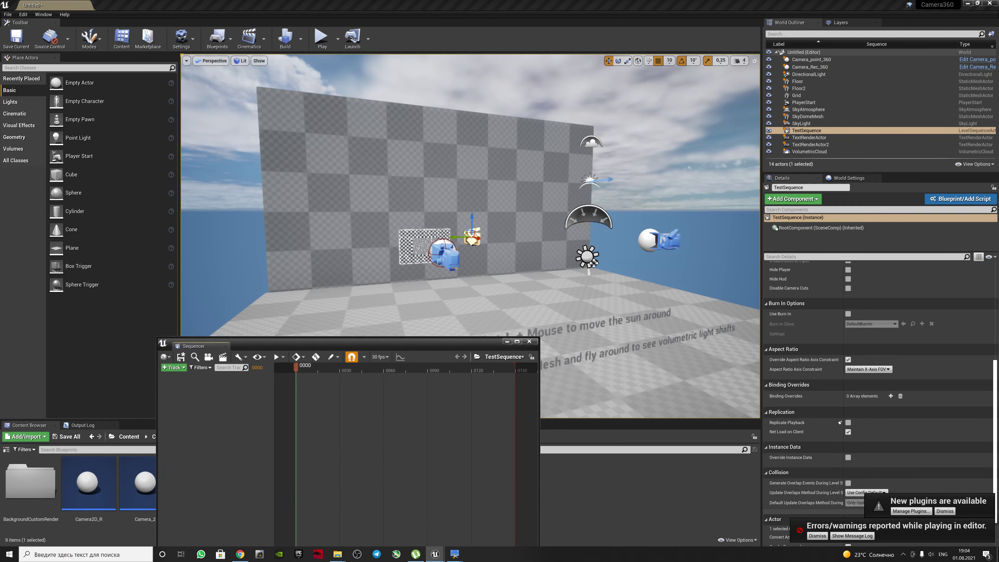
Step: Add Camera_Rec_360 as a track, lock the viewport to it, save and close Sequencer
{"action": "left_click", "coordinate": [648, 240]}
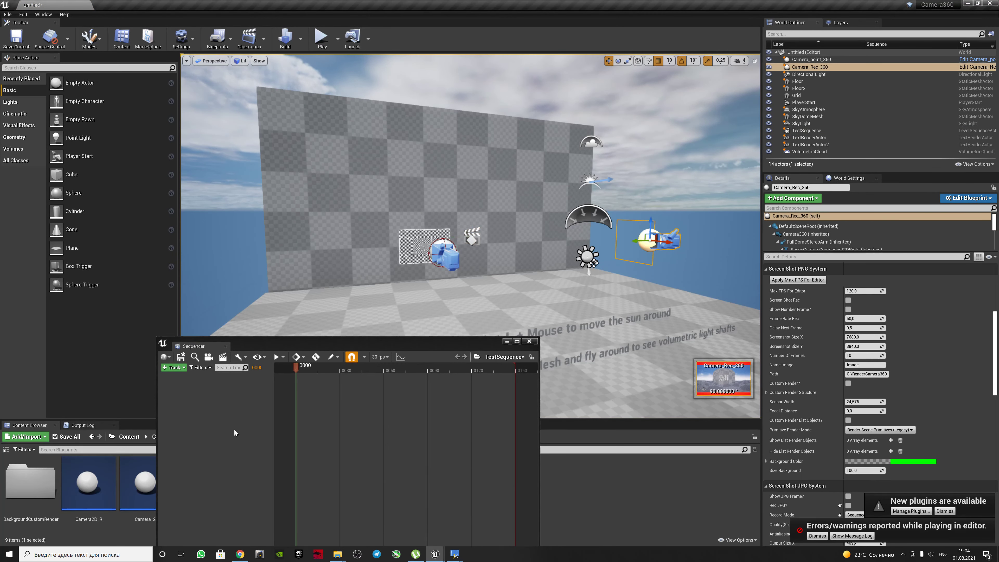
{"action": "left_click", "coordinate": [176, 370]}
{"action": "mouse_move", "coordinate": [224, 377]}
{"action": "left_click", "coordinate": [274, 375]}
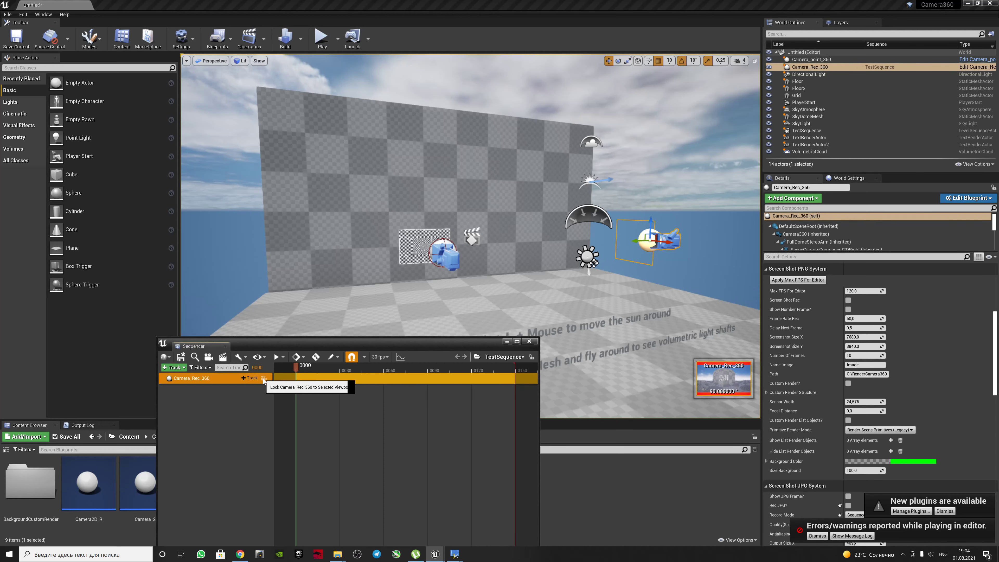
{"action": "left_click", "coordinate": [263, 379]}
{"action": "left_click", "coordinate": [182, 361]}
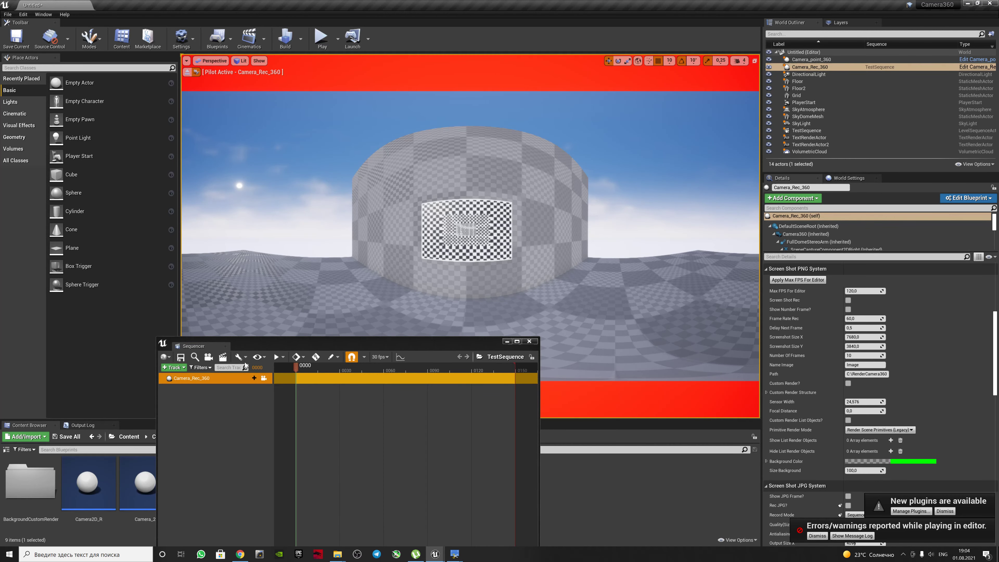
{"action": "left_click", "coordinate": [529, 341]}
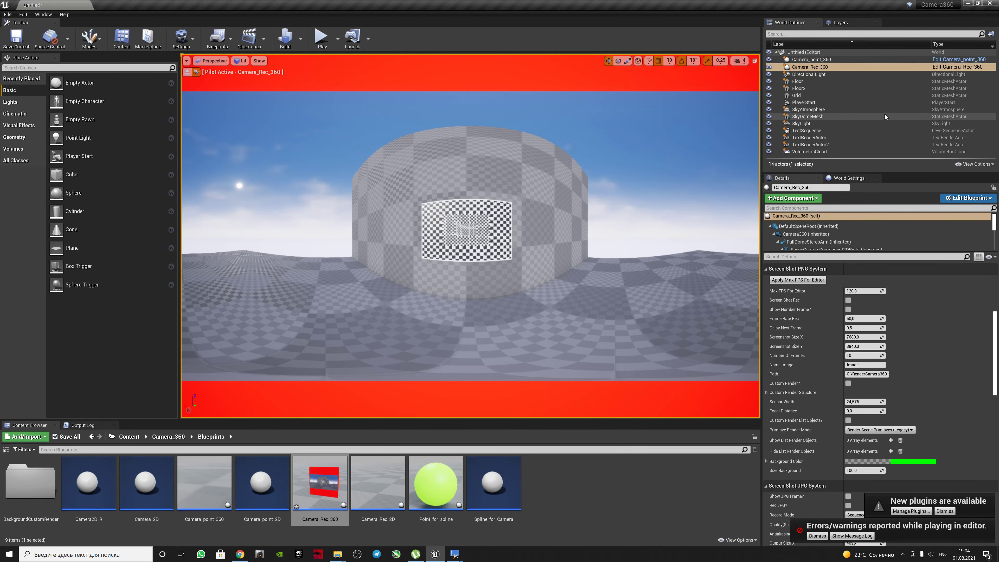
Step: Open the Camera_Rec_360 Blueprint to its Construction Script graph
{"action": "left_click", "coordinate": [955, 67]}
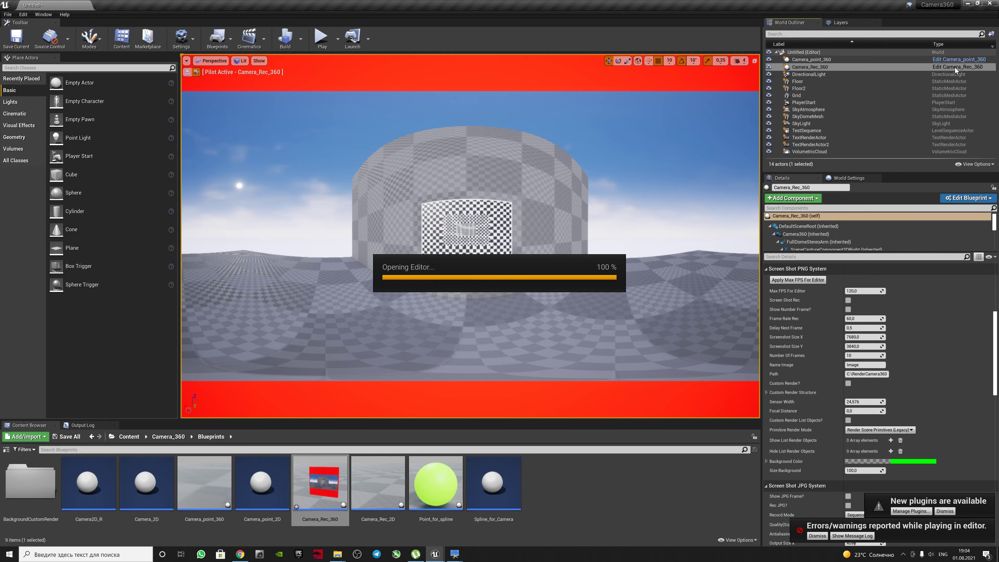
{"action": "scroll", "coordinate": [530, 309], "scroll_direction": "down", "scroll_amount": 2}
{"action": "scroll", "coordinate": [500, 322], "scroll_direction": "down", "scroll_amount": 1}
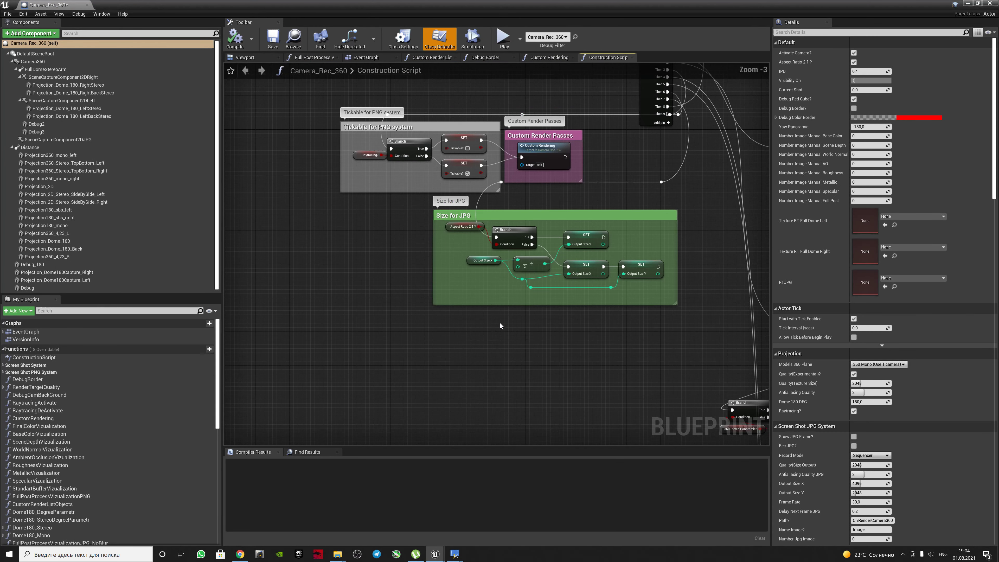
{"action": "scroll", "coordinate": [424, 309], "scroll_direction": "down", "scroll_amount": 1}
{"action": "scroll", "coordinate": [397, 328], "scroll_direction": "down", "scroll_amount": 1}
{"action": "scroll", "coordinate": [405, 318], "scroll_direction": "down", "scroll_amount": 2}
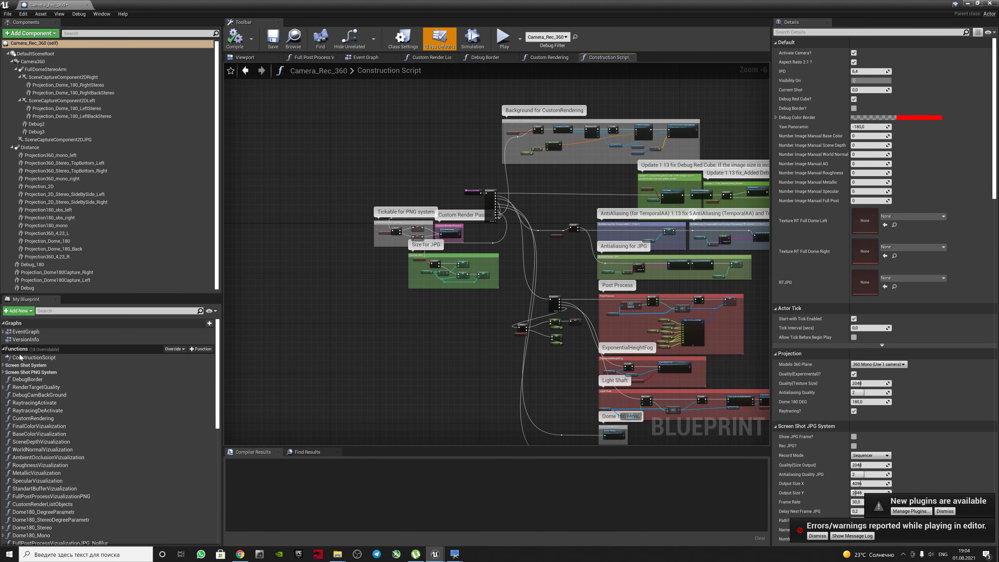
{"action": "left_click", "coordinate": [41, 358]}
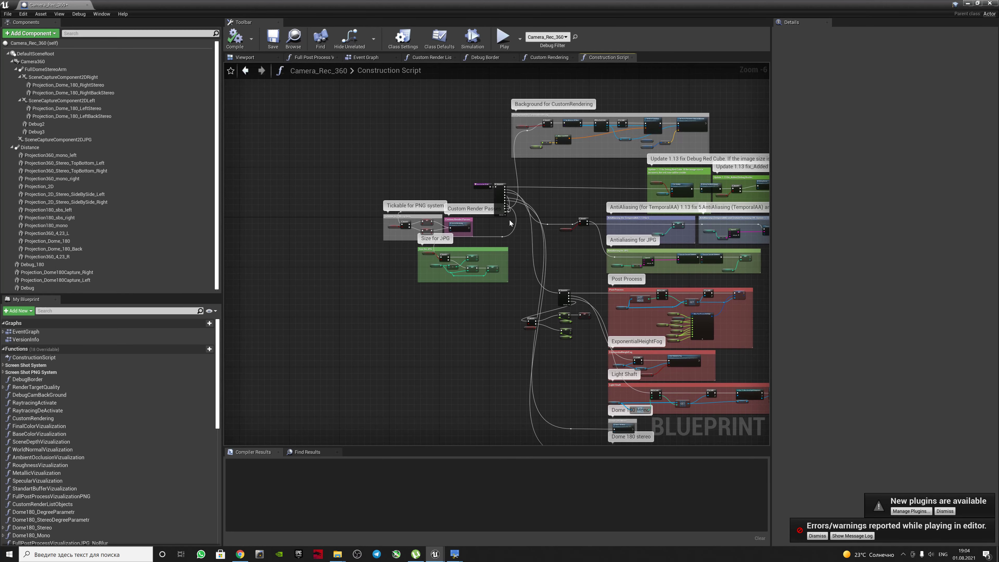
{"action": "scroll", "coordinate": [494, 206], "scroll_direction": "up", "scroll_amount": 5}
Step: Pull a wire from the main Sequence's last Then output and end it in a reroute point
{"action": "left_click_drag", "start_coordinate": [494, 191], "coordinate": [372, 321]}
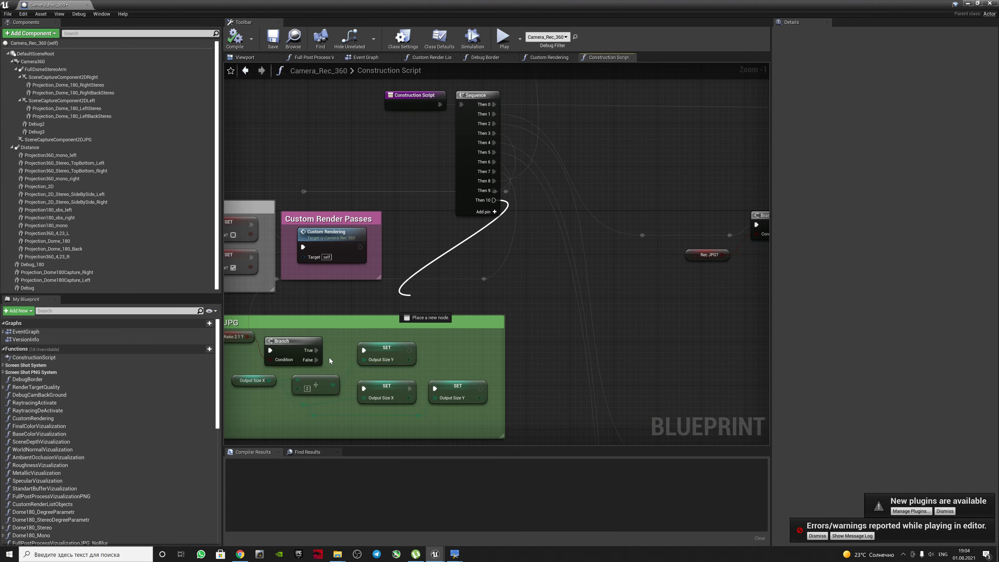
{"action": "mouse_move", "coordinate": [828, 57]}
{"action": "left_mouse_down"}
{"action": "mouse_move", "coordinate": [443, 273]}
{"action": "mouse_move", "coordinate": [397, 280]}
{"action": "left_mouse_up"}
{"action": "scroll", "coordinate": [674, 198], "scroll_direction": "down", "scroll_amount": 4}
{"action": "scroll", "coordinate": [505, 366], "scroll_direction": "down", "scroll_amount": 10}
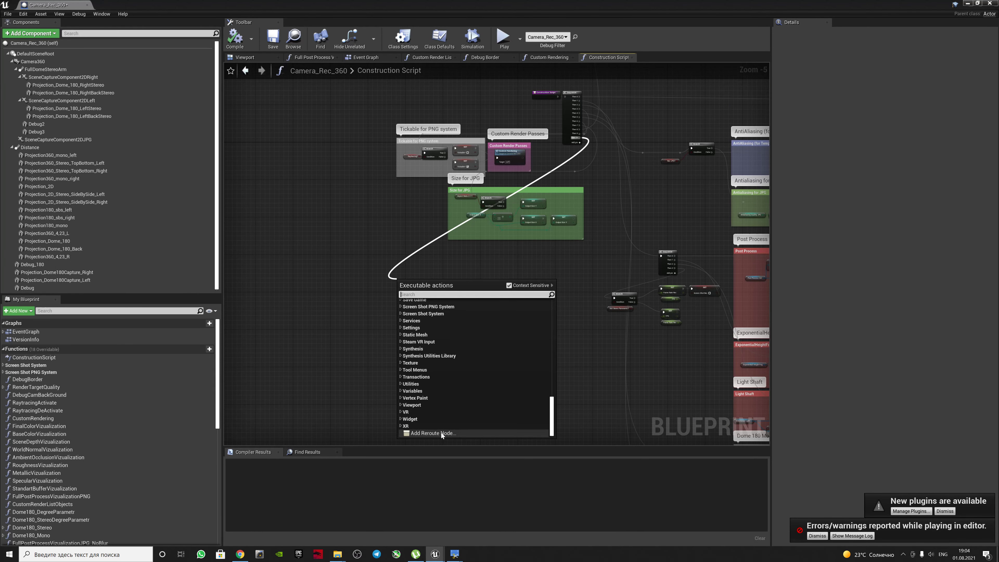
{"action": "left_click", "coordinate": [441, 432]}
Step: Add a new Sequence node wired from the reroute point
{"action": "scroll", "coordinate": [416, 311], "scroll_direction": "up", "scroll_amount": 5}
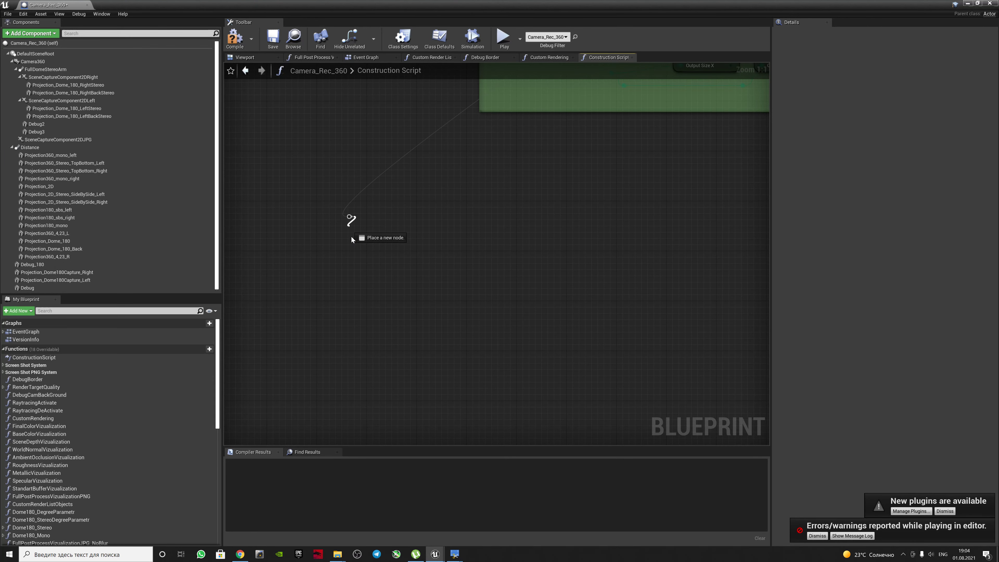
{"action": "left_click_drag", "start_coordinate": [379, 249], "coordinate": [349, 217]}
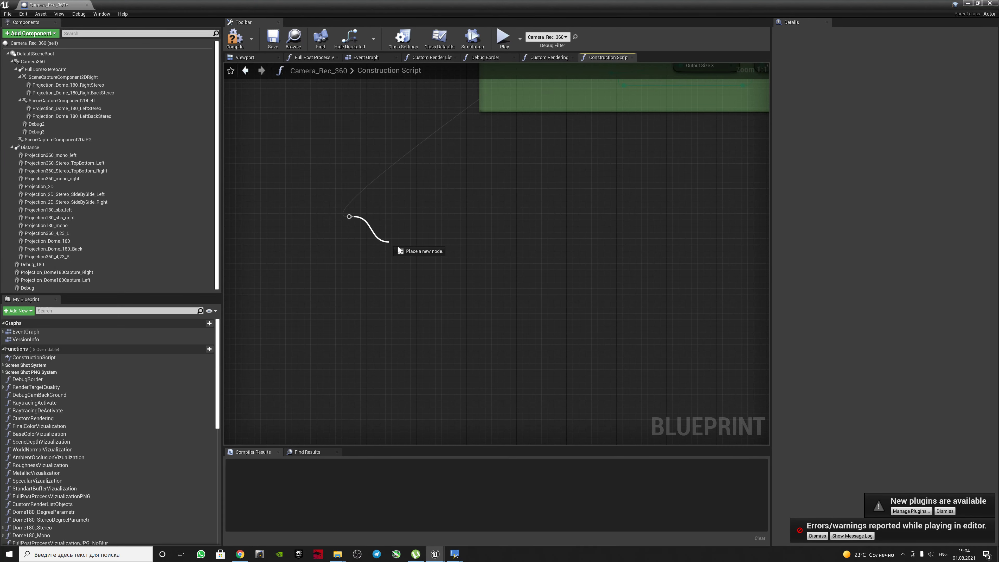
{"action": "left_click_drag", "start_coordinate": [399, 251], "coordinate": [398, 251]}
{"action": "left_click", "coordinate": [435, 336]}
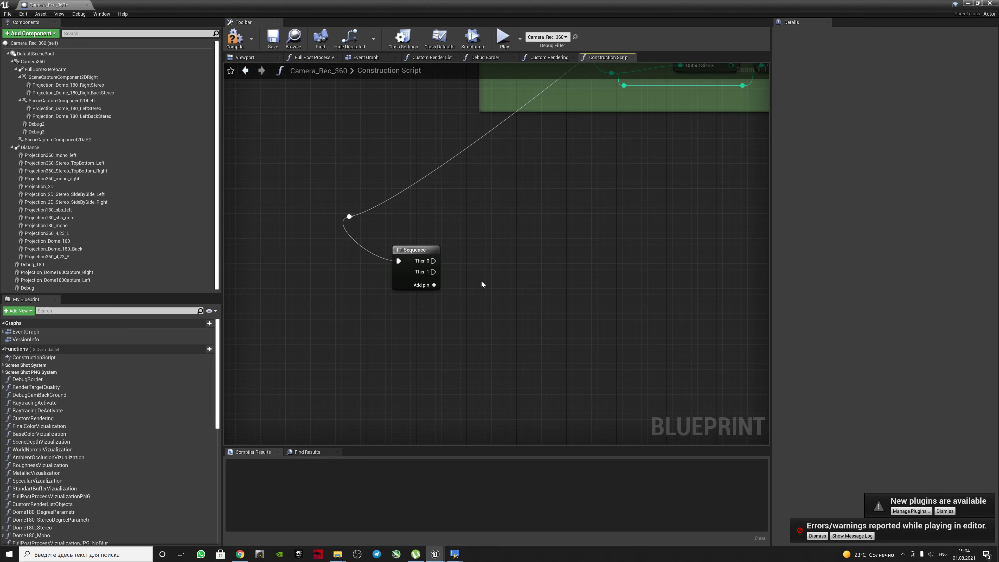
{"action": "right_click_drag", "start_coordinate": [454, 295], "coordinate": [431, 227]}
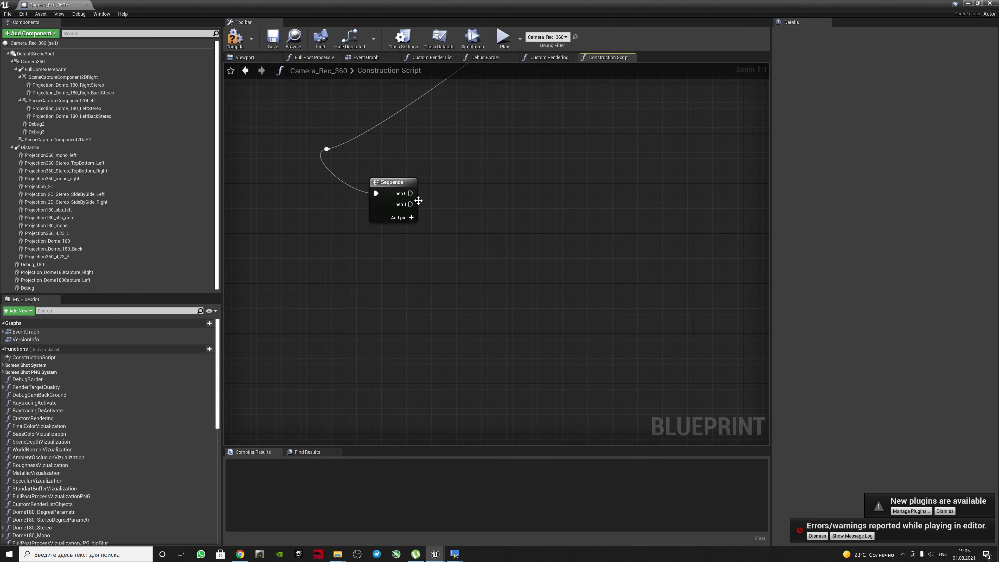
{"action": "left_click_drag", "start_coordinate": [429, 202], "coordinate": [429, 202]}
Step: Create a Float variable PaniniS and duplicate it as PaniniD
{"action": "left_click", "coordinate": [370, 260]}
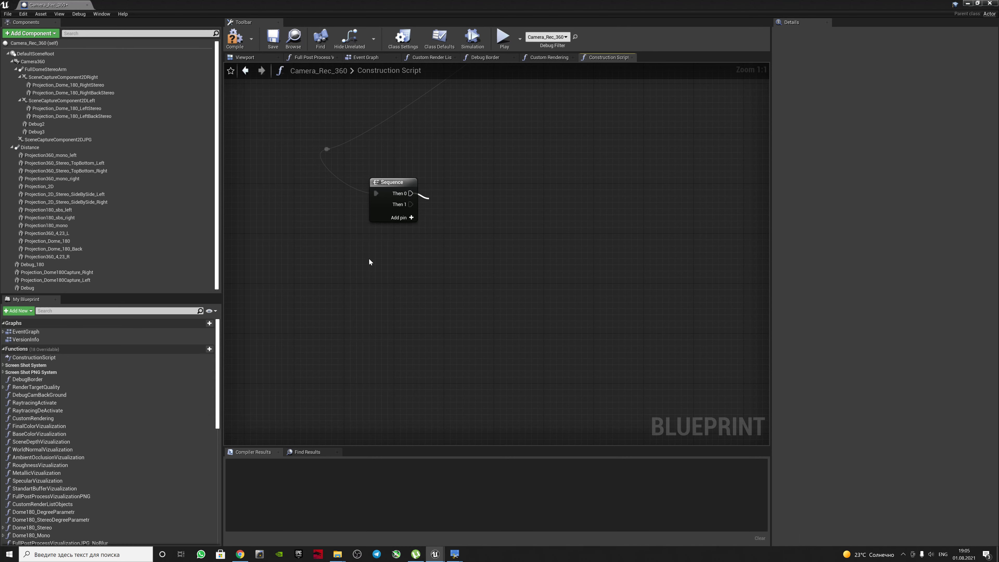
{"action": "scroll", "coordinate": [190, 338], "scroll_direction": "down", "scroll_amount": 5}
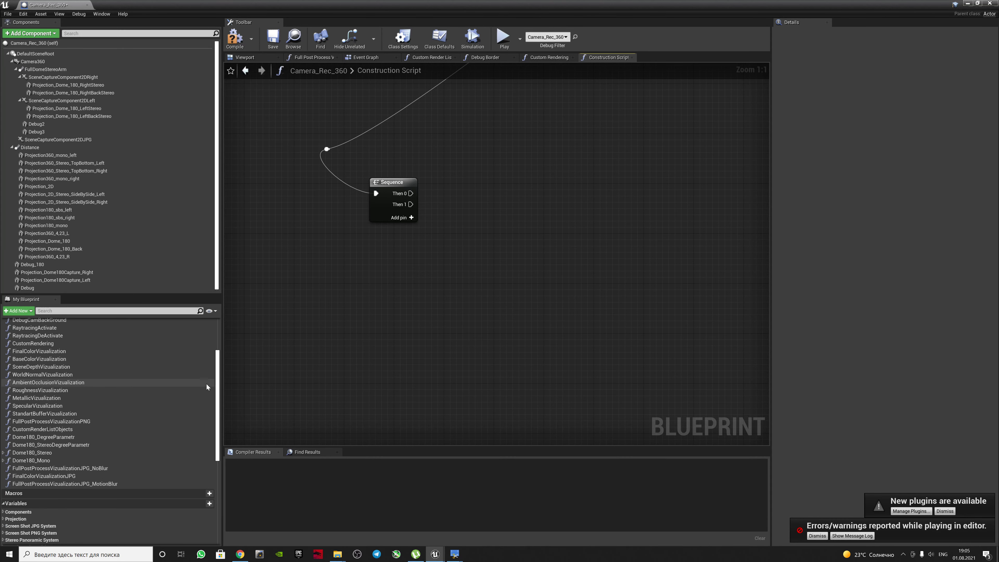
{"action": "scroll", "coordinate": [195, 358], "scroll_direction": "down", "scroll_amount": 5}
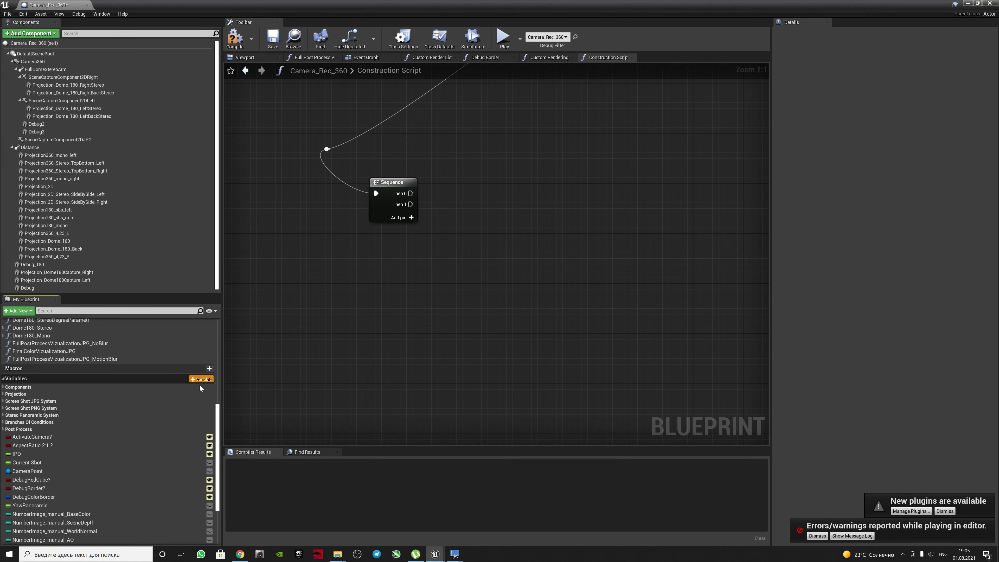
{"action": "left_click", "coordinate": [201, 379]}
{"action": "type", "text": "PaniniS"}
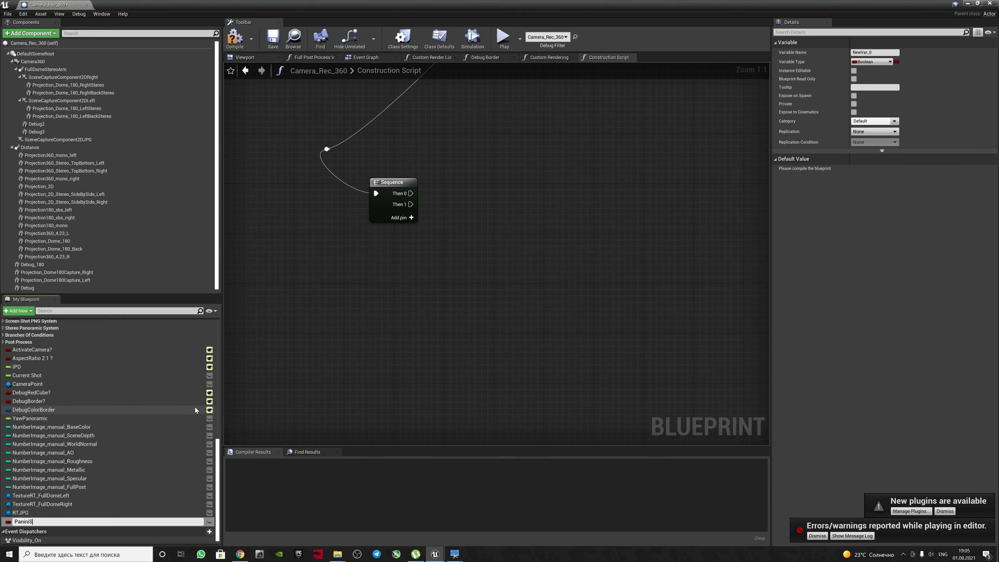
{"action": "key", "text": "Return"}
{"action": "left_click", "coordinate": [871, 62]}
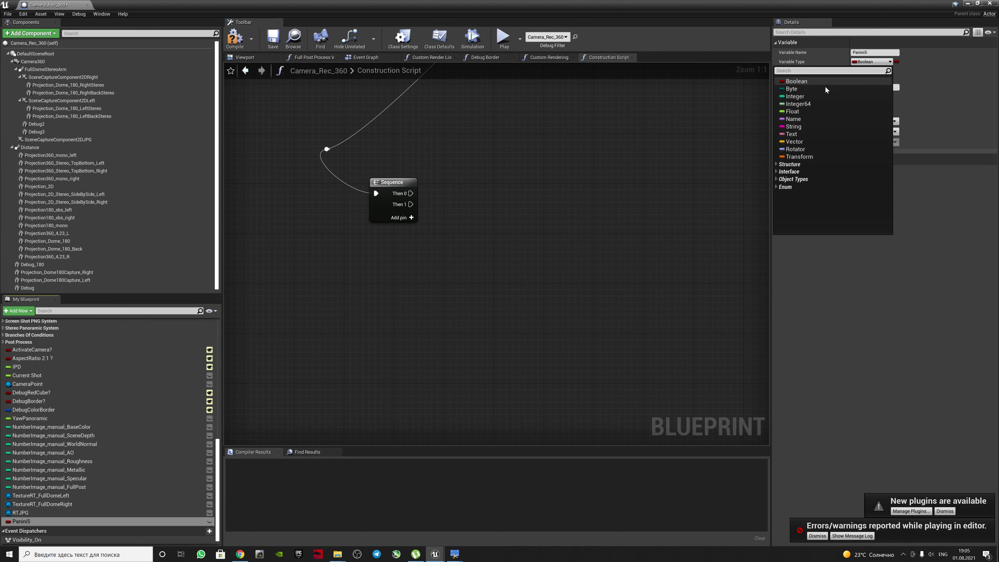
{"action": "key", "text": "Escape"}
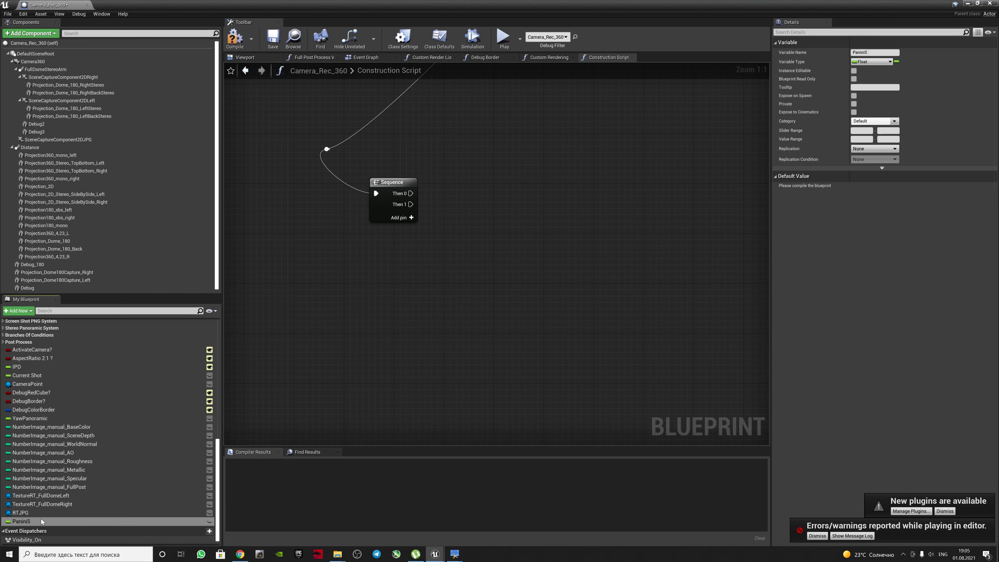
{"action": "right_click", "coordinate": [51, 521]}
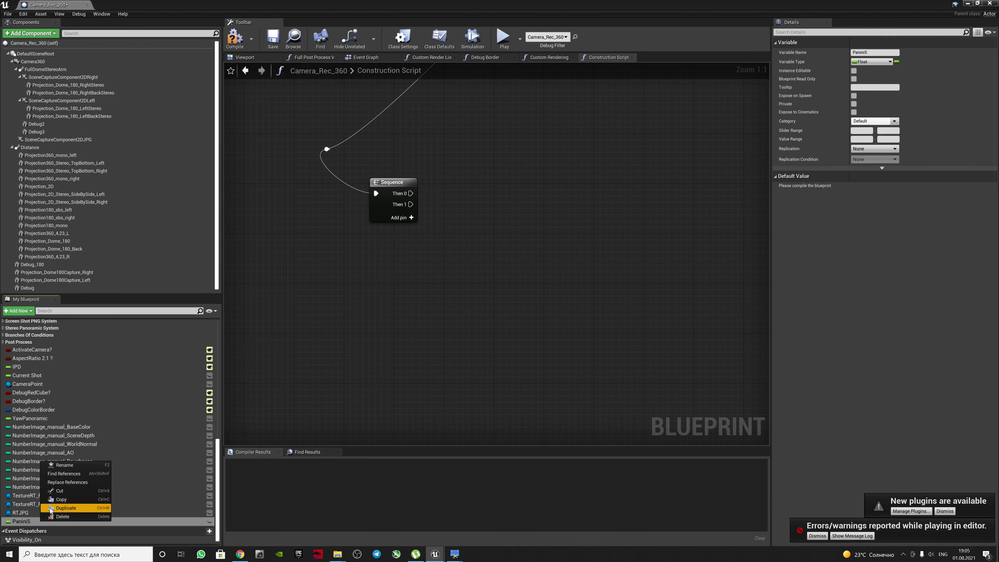
{"action": "left_click", "coordinate": [65, 508]}
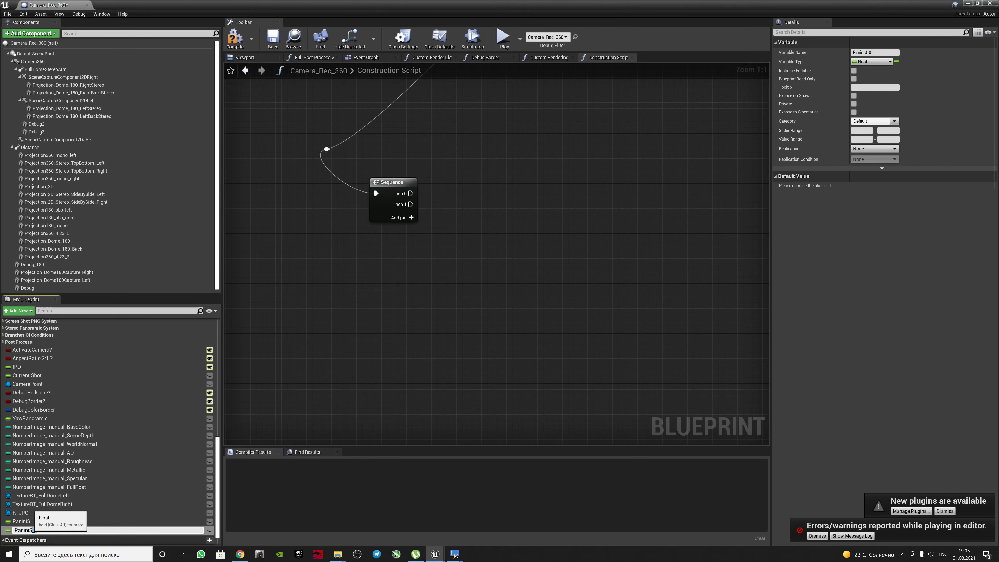
{"action": "type", "text": "D"}
{"action": "key", "text": "Return"}
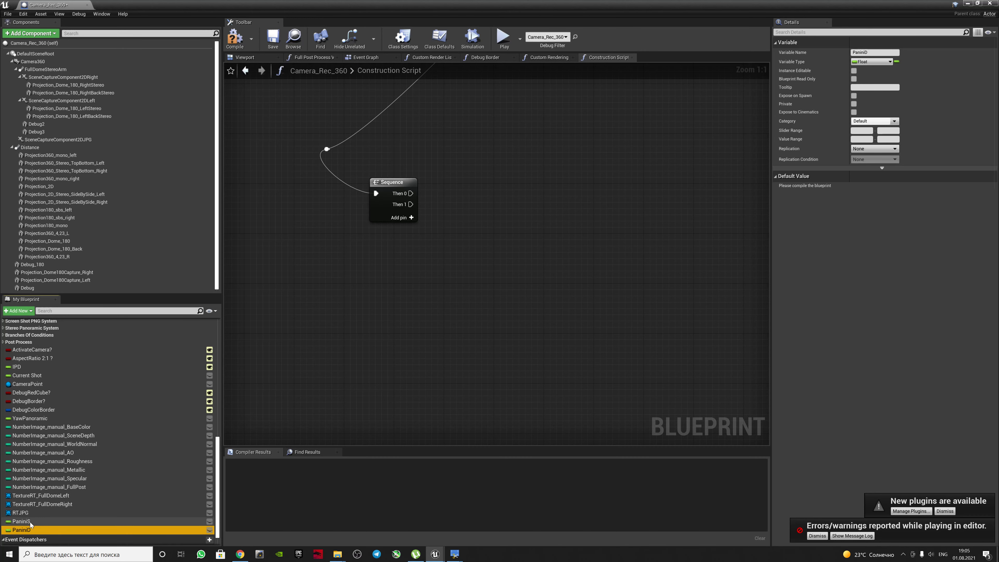
Step: File PaniniS and PaniniD under the Projection category and make PaniniD instance editable
{"action": "left_click", "coordinate": [33, 521]}
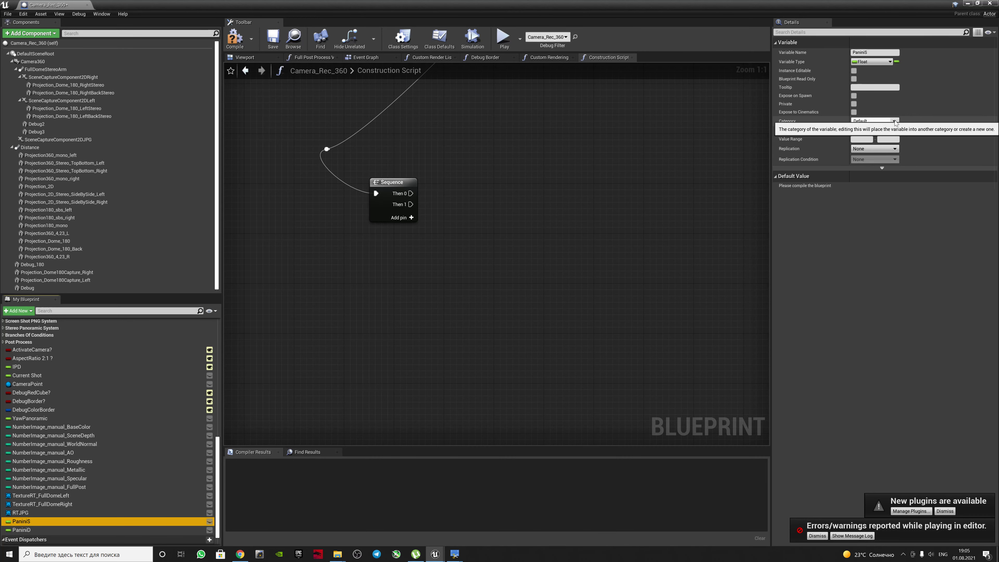
{"action": "left_click", "coordinate": [874, 121]}
{"action": "left_click", "coordinate": [861, 134]}
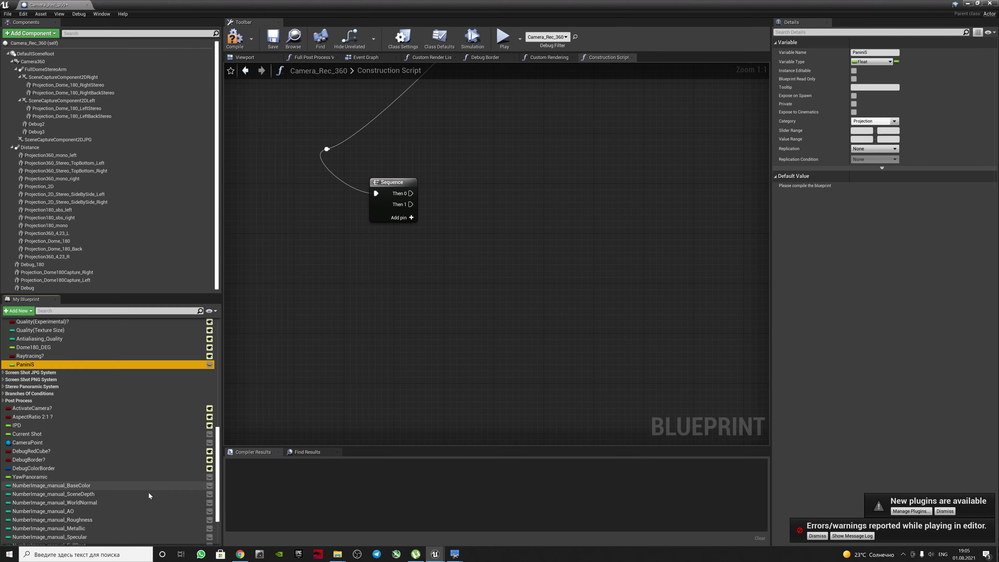
{"action": "scroll", "coordinate": [171, 522], "scroll_direction": "down", "scroll_amount": 3}
{"action": "left_click", "coordinate": [169, 512]}
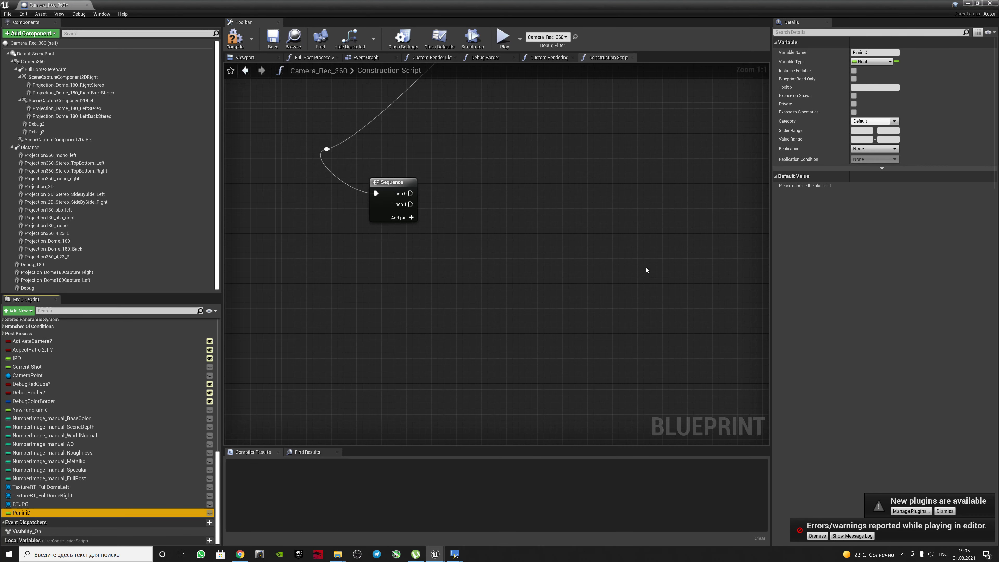
{"action": "left_click", "coordinate": [892, 122]}
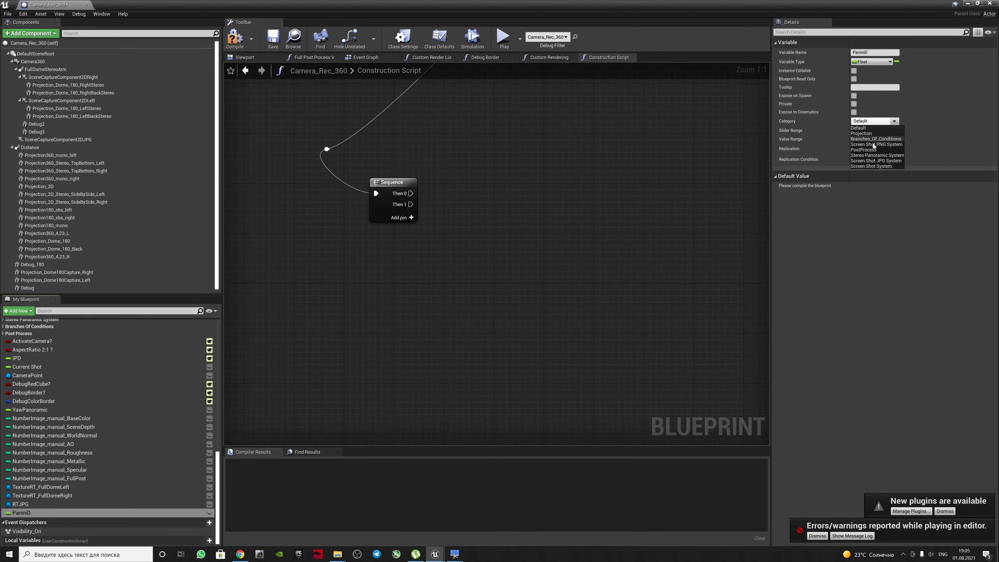
{"action": "left_click", "coordinate": [861, 134]}
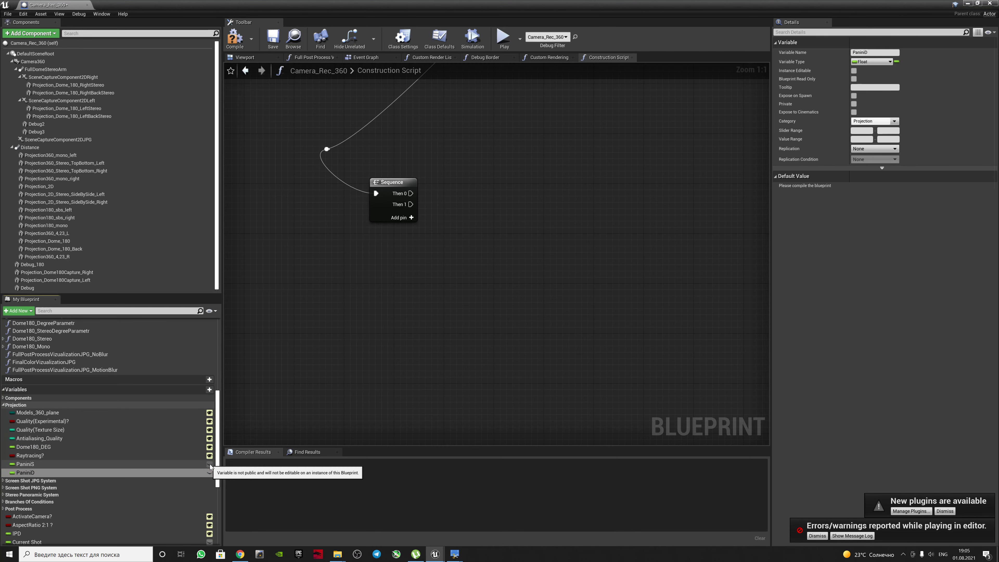
{"action": "left_click", "coordinate": [210, 472]}
{"action": "right_click_drag", "start_coordinate": [456, 207], "coordinate": [430, 293]}
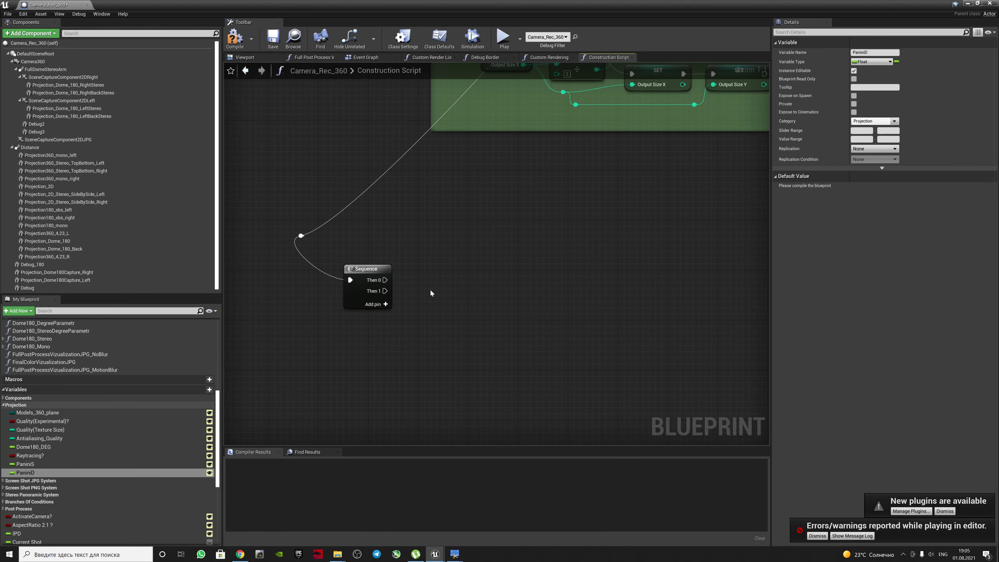
Step: Add an Execute Console Command node to the Construction Script
{"action": "right_click", "coordinate": [468, 300]}
{"action": "type", "text": "execute console"}
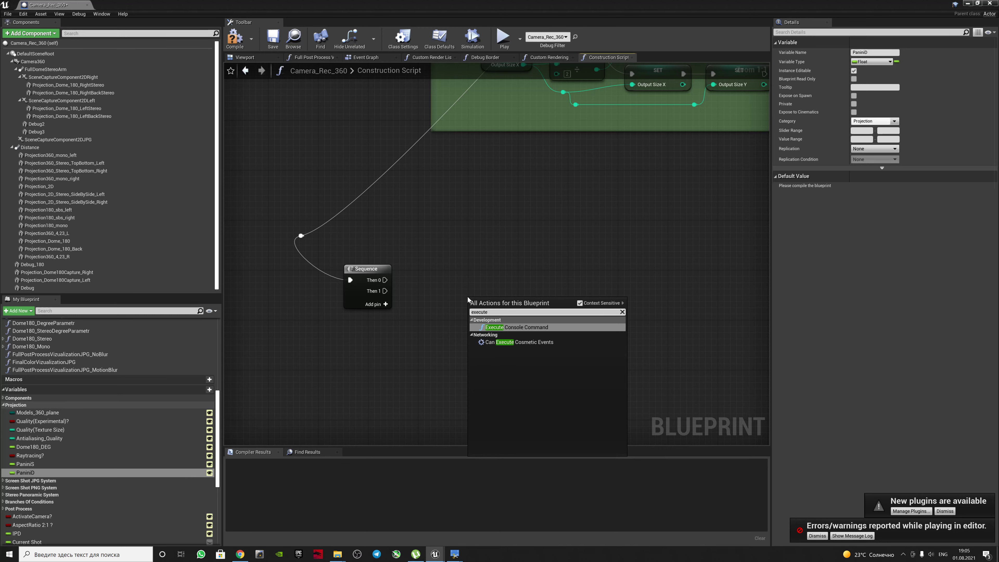
{"action": "key", "text": "Return"}
{"action": "left_click_drag", "start_coordinate": [498, 310], "coordinate": [536, 299]}
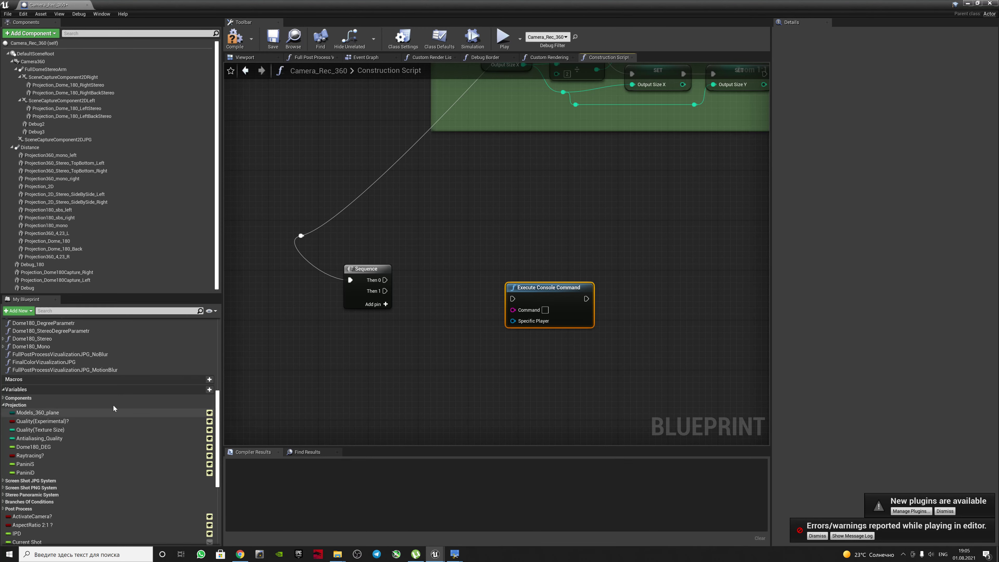
Step: Add PaniniS and PaniniD getters wired into SET Panini S and SET Panini D nodes
{"action": "left_click_drag", "start_coordinate": [26, 464], "coordinate": [323, 348]}
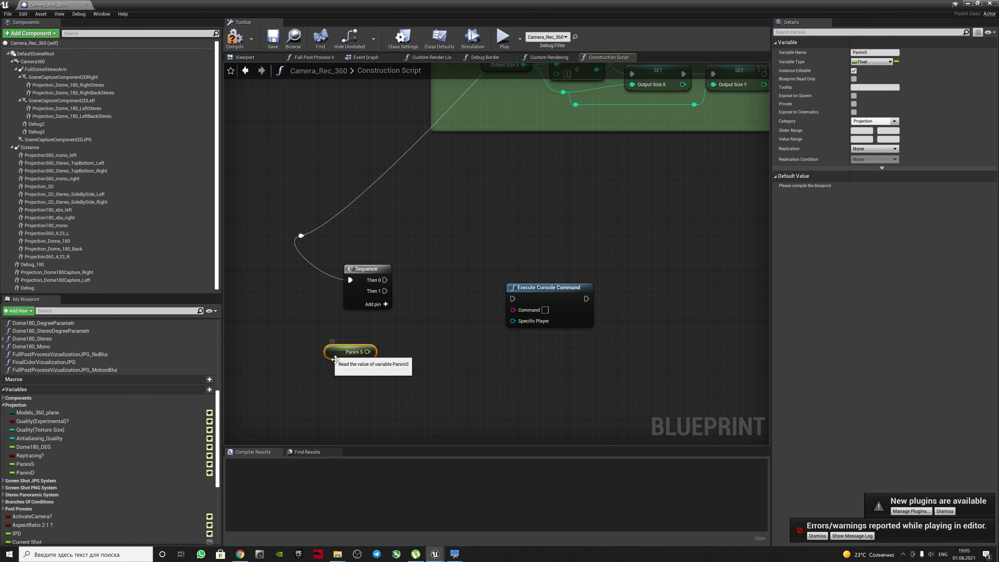
{"action": "left_click_drag", "start_coordinate": [25, 472], "coordinate": [311, 382], "text": "ctrl"}
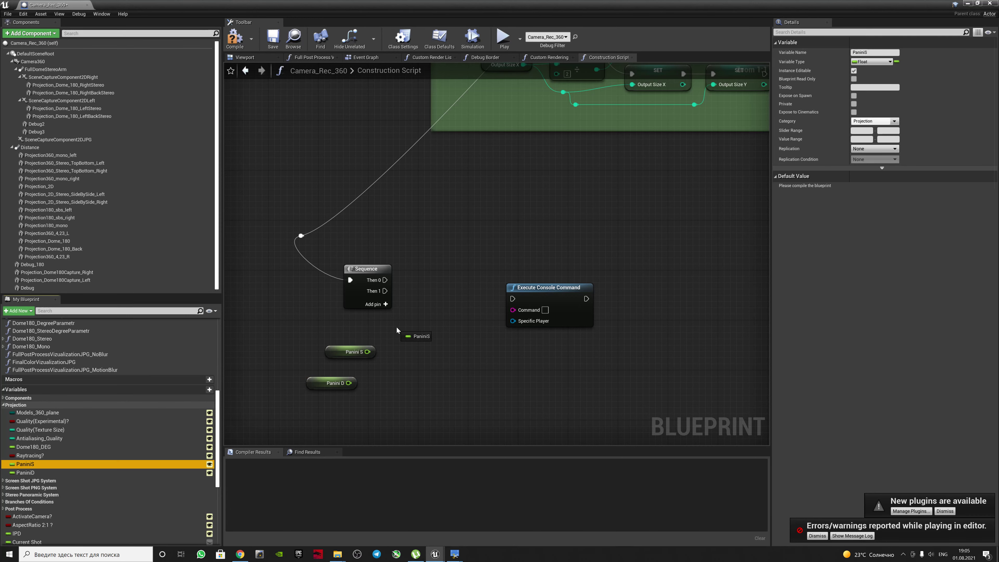
{"action": "mouse_move", "coordinate": [25, 464]}
{"action": "left_mouse_down", "text": "alt"}
{"action": "mouse_move", "coordinate": [401, 334]}
{"action": "mouse_move", "coordinate": [408, 347]}
{"action": "left_mouse_up", "text": "alt"}
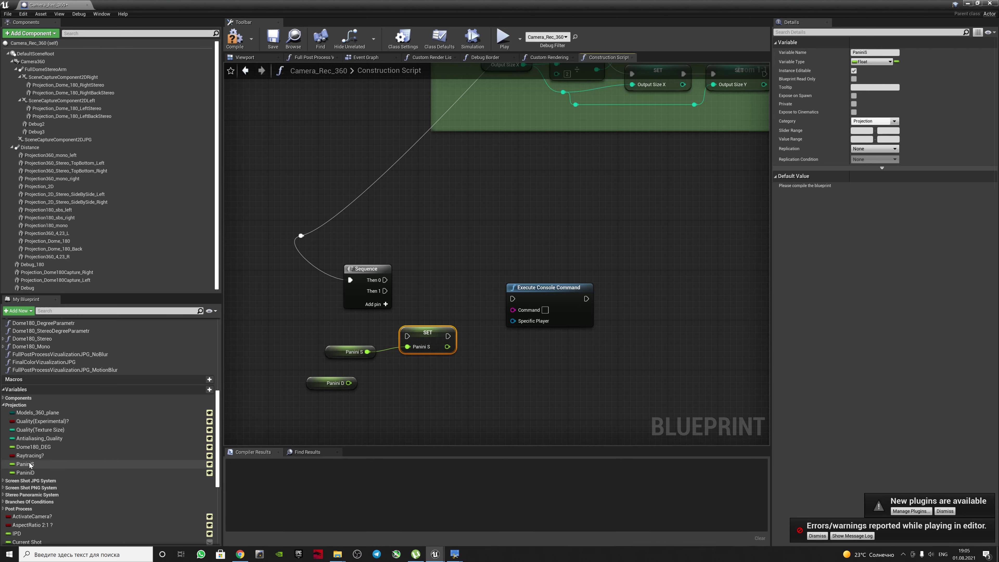
{"action": "mouse_move", "coordinate": [25, 473]}
{"action": "left_mouse_down"}
{"action": "mouse_move", "coordinate": [397, 390]}
{"action": "mouse_move", "coordinate": [350, 387]}
{"action": "left_mouse_up"}
{"action": "left_click", "coordinate": [415, 397]}
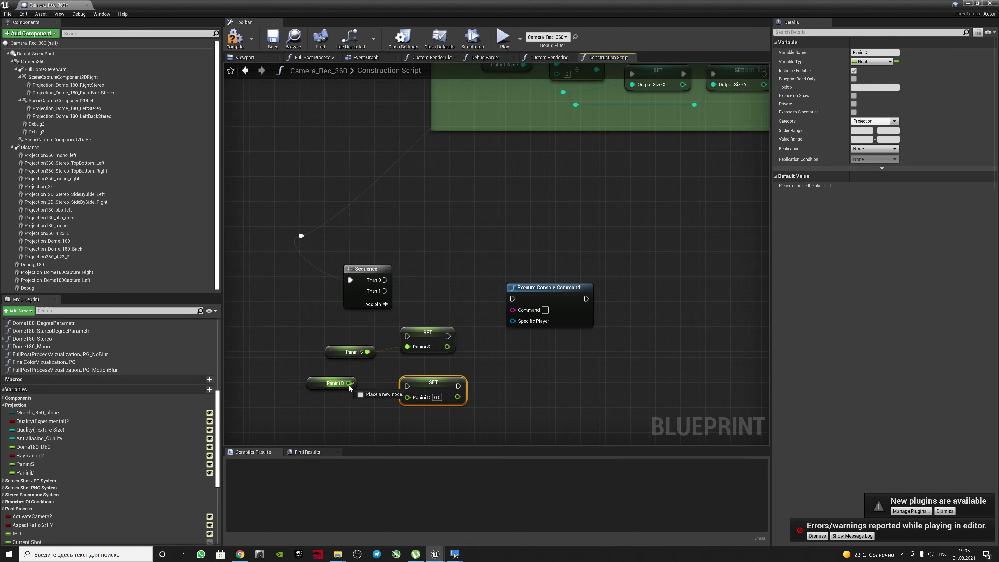
{"action": "left_click_drag", "start_coordinate": [410, 398], "coordinate": [408, 397]}
{"action": "right_click_drag", "start_coordinate": [538, 362], "coordinate": [513, 357]}
{"action": "mouse_move", "coordinate": [500, 308]}
{"action": "left_mouse_down"}
{"action": "mouse_move", "coordinate": [612, 295]}
{"action": "mouse_move", "coordinate": [562, 318]}
{"action": "left_mouse_up"}
Step: Feed the Command an Append node joining 'r.Upscale.Panini.D' with the Panini D value
{"action": "type", "text": "append"}
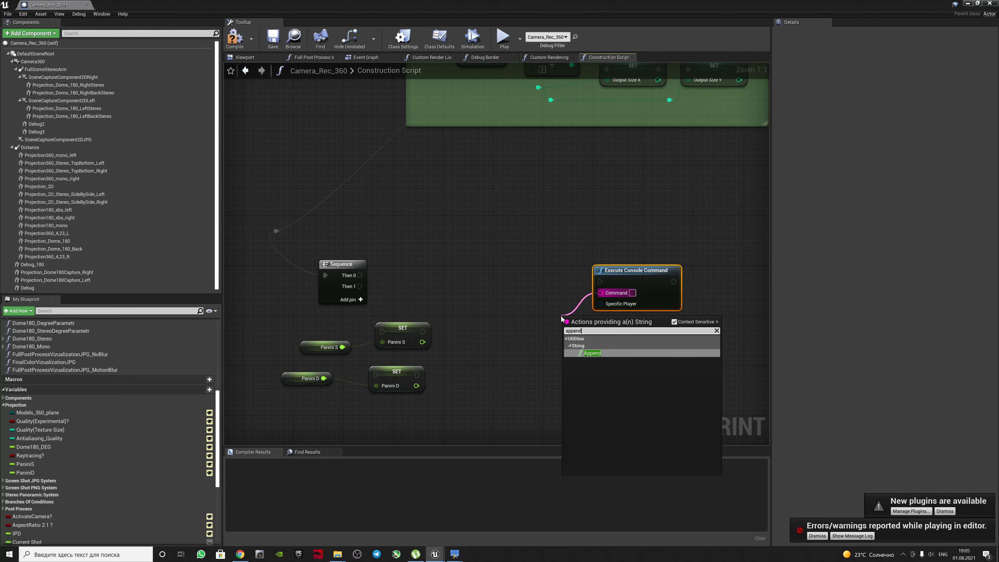
{"action": "key", "text": "Return"}
{"action": "double_click", "coordinate": [444, 4]}
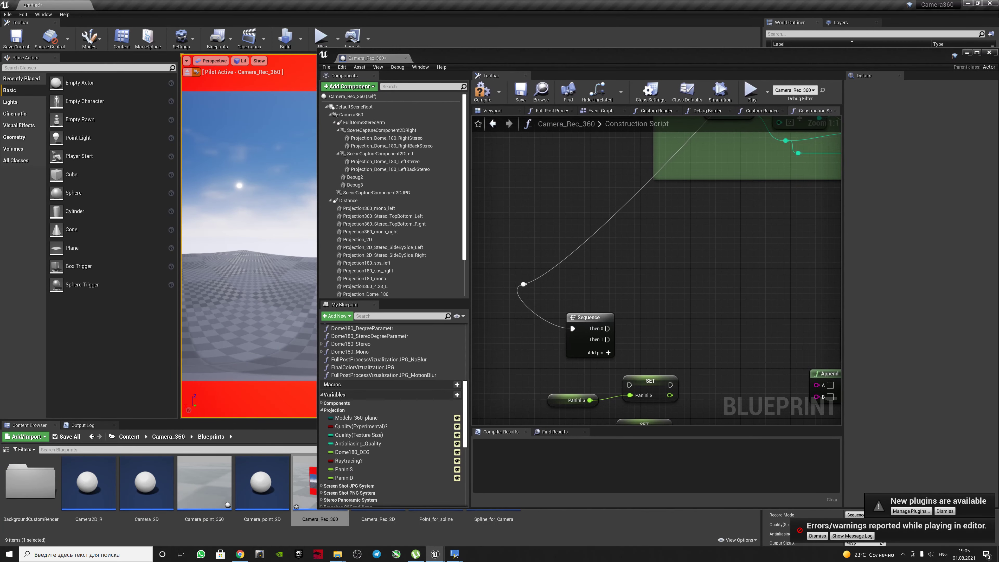
{"action": "type", "text": "pa"}
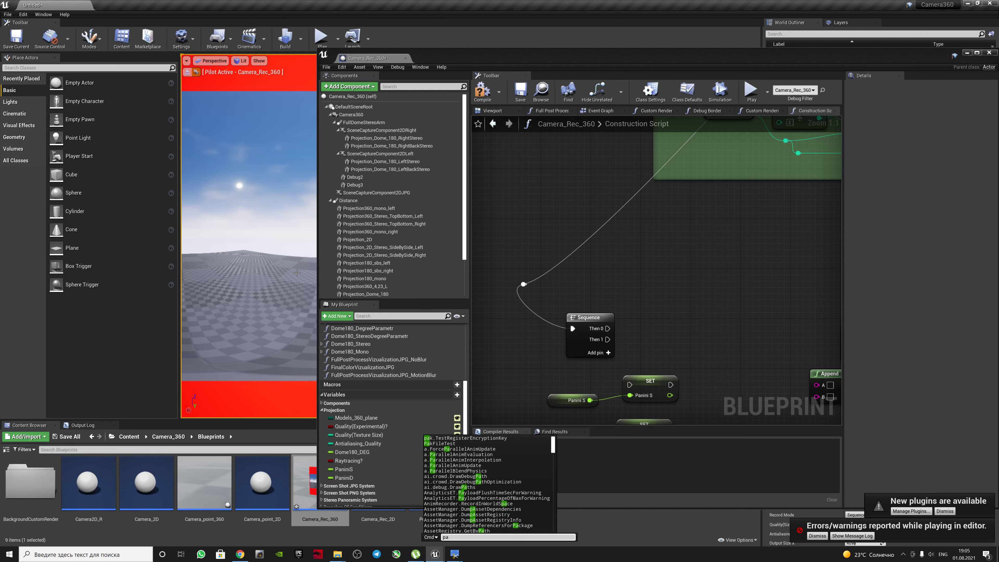
{"action": "type", "text": "nini"}
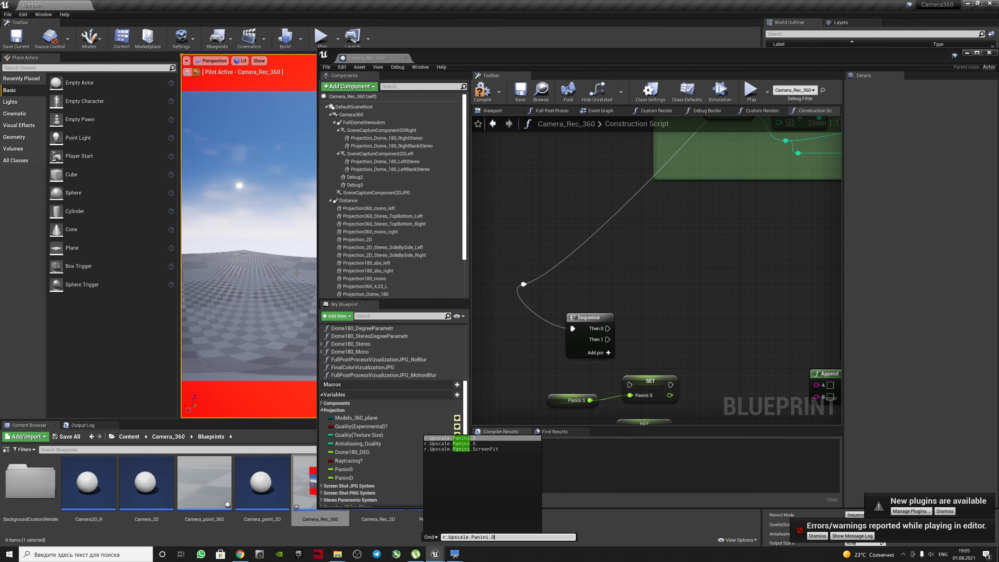
{"action": "left_click", "coordinate": [692, 223]}
{"action": "double_click", "coordinate": [674, 54]}
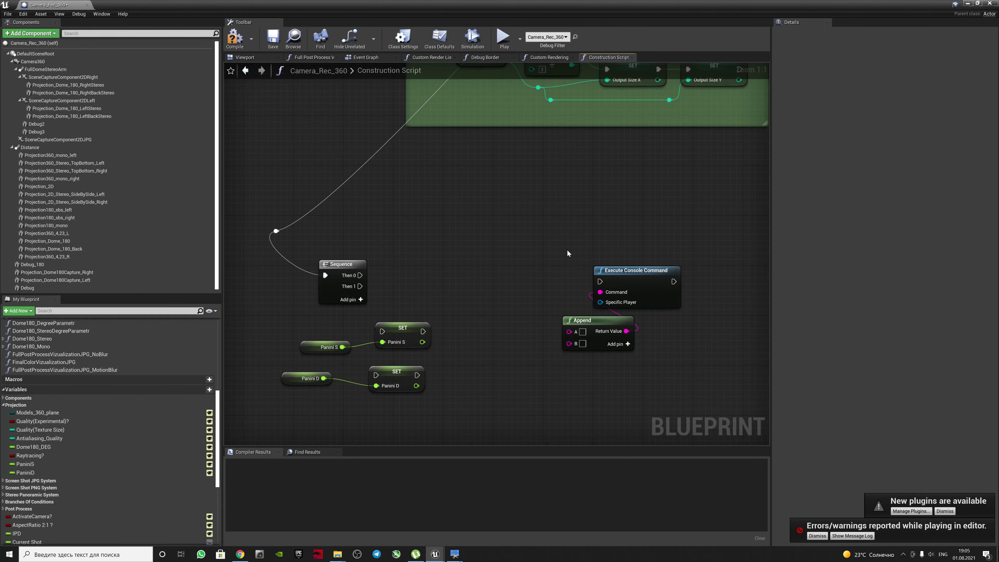
{"action": "type", "text": "r.Upscale.Panini.D"}
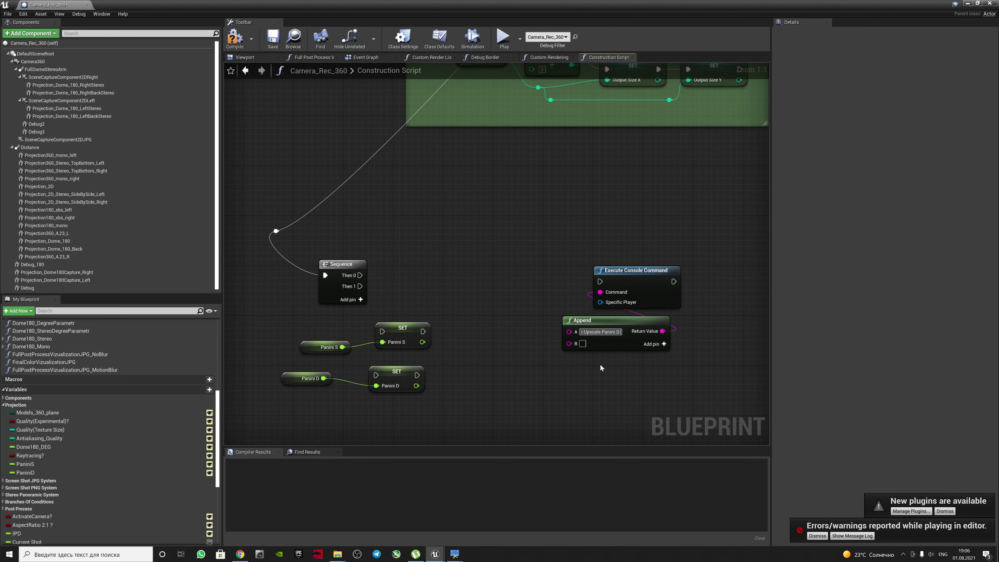
{"action": "right_click_drag", "start_coordinate": [600, 368], "coordinate": [555, 356]}
{"action": "left_click_drag", "start_coordinate": [380, 376], "coordinate": [546, 333]}
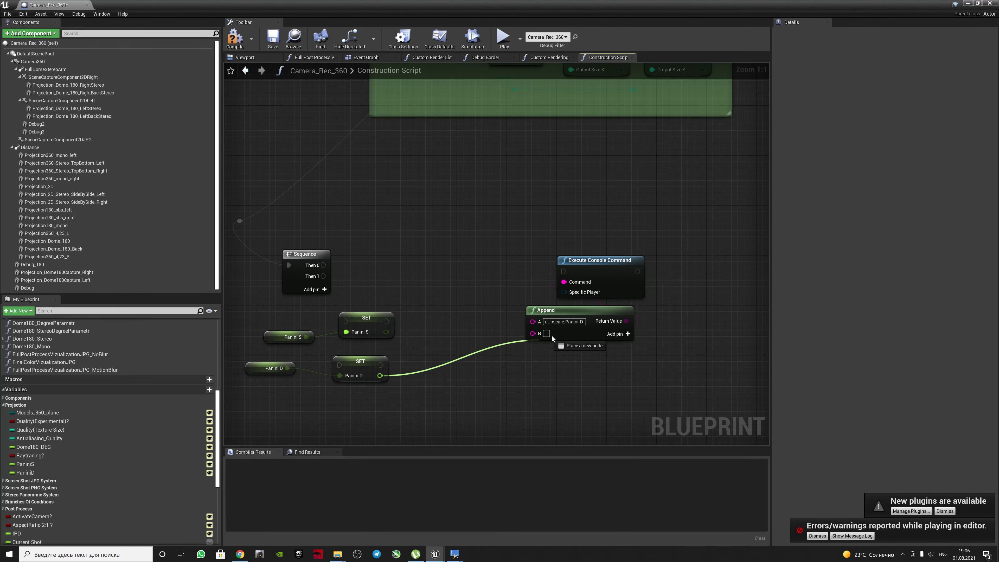
{"action": "right_click_drag", "start_coordinate": [678, 206], "coordinate": [630, 193]}
{"action": "left_click_drag", "start_coordinate": [630, 193], "coordinate": [518, 297]}
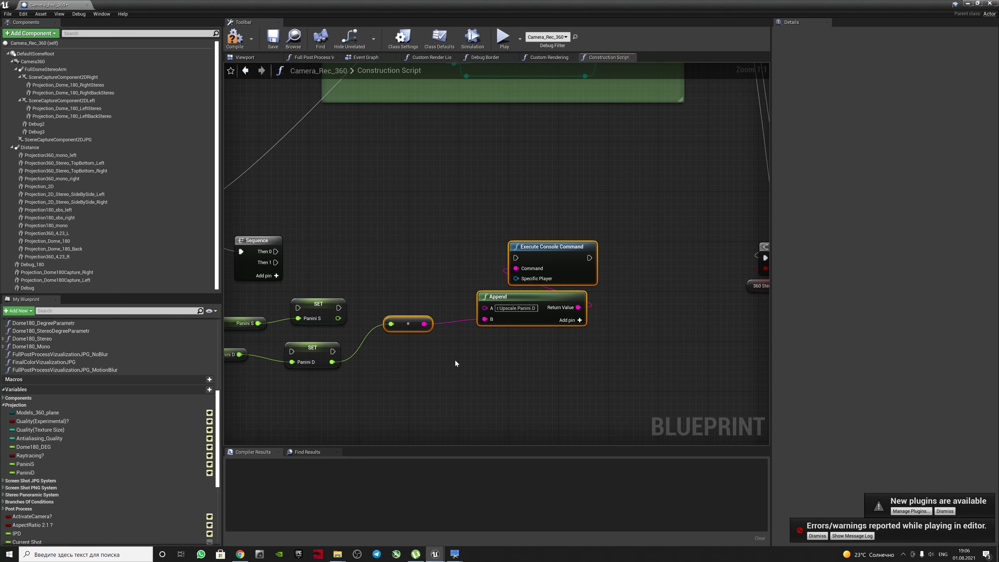
Step: Duplicate the command nodes, change A to r.Upscale.Panini.S and feed Panini S into it
{"action": "key", "text": "ctrl+c"}
{"action": "key", "text": "ctrl+v"}
{"action": "left_click_drag", "start_coordinate": [555, 404], "coordinate": [513, 393]}
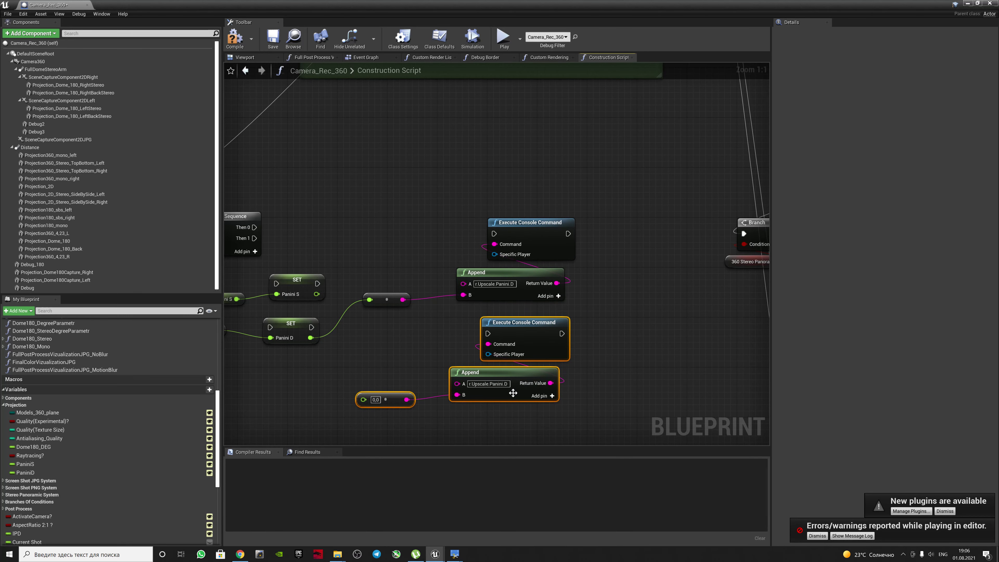
{"action": "key", "text": "BackSpace"}
{"action": "type", "text": "S"}
{"action": "right_click_drag", "start_coordinate": [314, 300], "coordinate": [340, 294]}
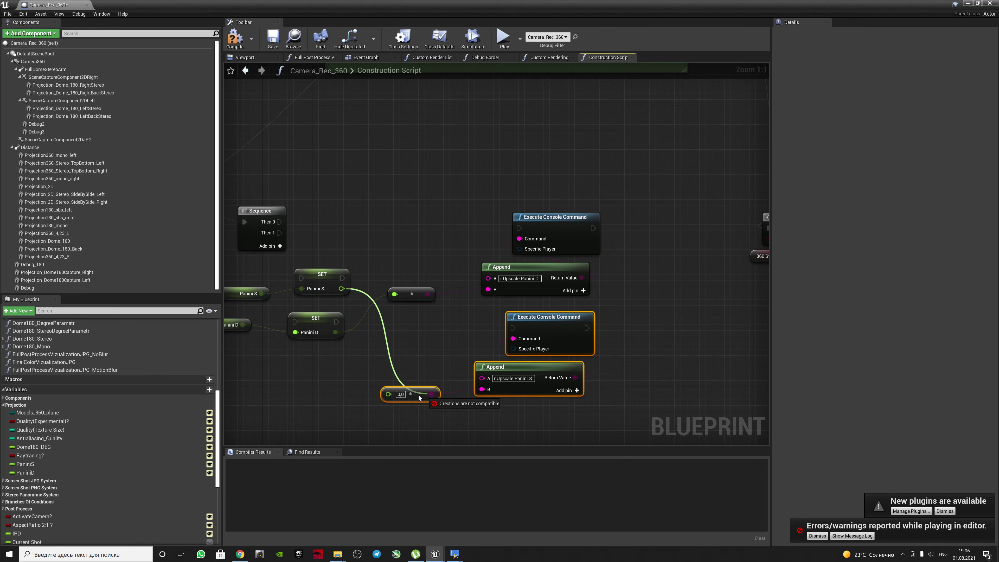
{"action": "left_click_drag", "start_coordinate": [476, 379], "coordinate": [389, 394]}
{"action": "left_click_drag", "start_coordinate": [613, 331], "coordinate": [408, 405]}
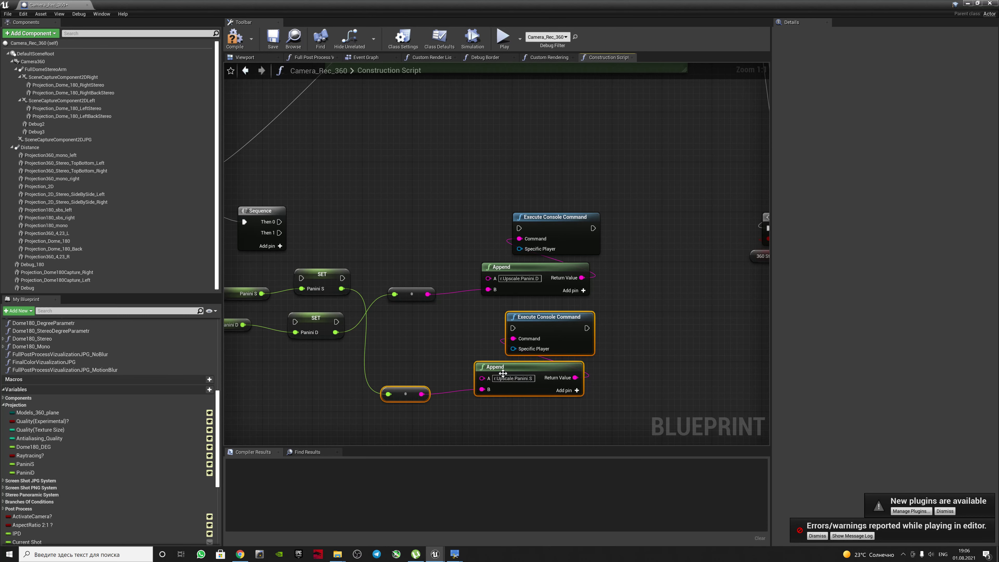
{"action": "left_click_drag", "start_coordinate": [502, 373], "coordinate": [510, 167]}
{"action": "right_click_drag", "start_coordinate": [437, 219], "coordinate": [477, 287]}
Step: Wire Sequence Then 0 and Then 1 through Set Panini S and Set Panini D into their commands
{"action": "left_click_drag", "start_coordinate": [319, 289], "coordinate": [558, 190]}
{"action": "mouse_move", "coordinate": [319, 301]}
{"action": "left_mouse_down"}
{"action": "mouse_move", "coordinate": [559, 296]}
{"action": "mouse_move", "coordinate": [329, 307]}
{"action": "left_mouse_up"}
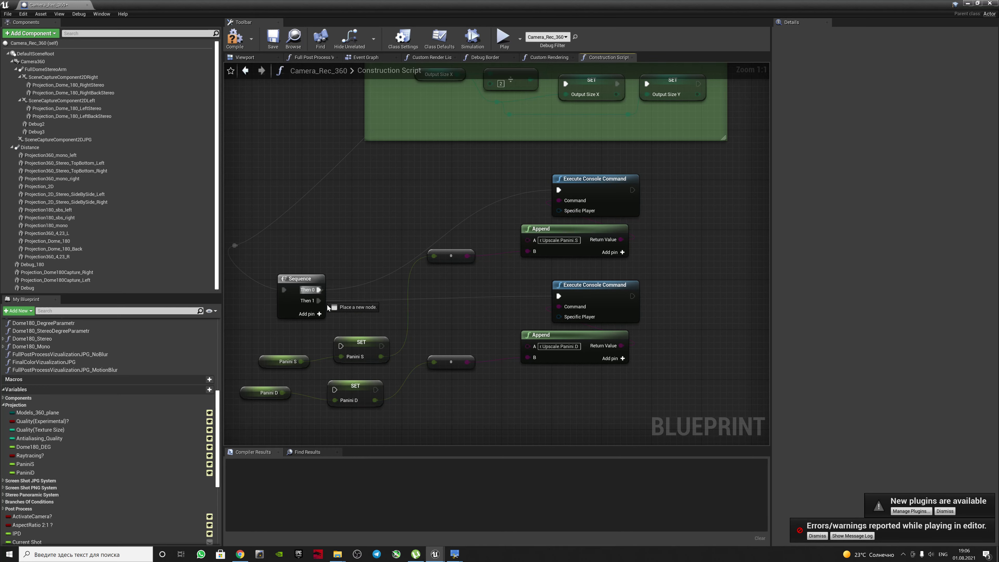
{"action": "left_click_drag", "start_coordinate": [340, 346], "coordinate": [559, 190]}
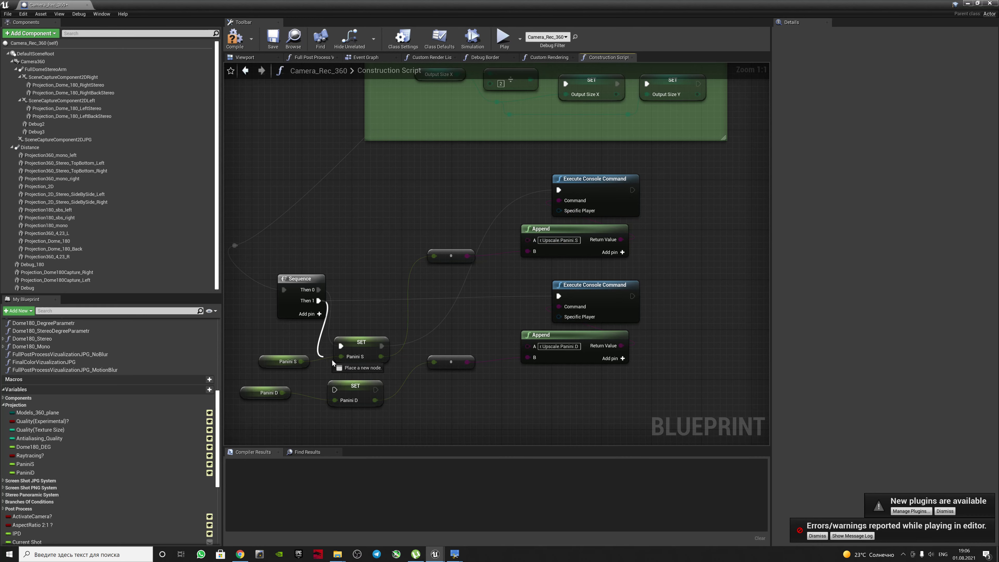
{"action": "mouse_move", "coordinate": [319, 301]}
{"action": "left_mouse_down"}
{"action": "mouse_move", "coordinate": [335, 389]}
{"action": "mouse_move", "coordinate": [510, 337]}
{"action": "left_mouse_up"}
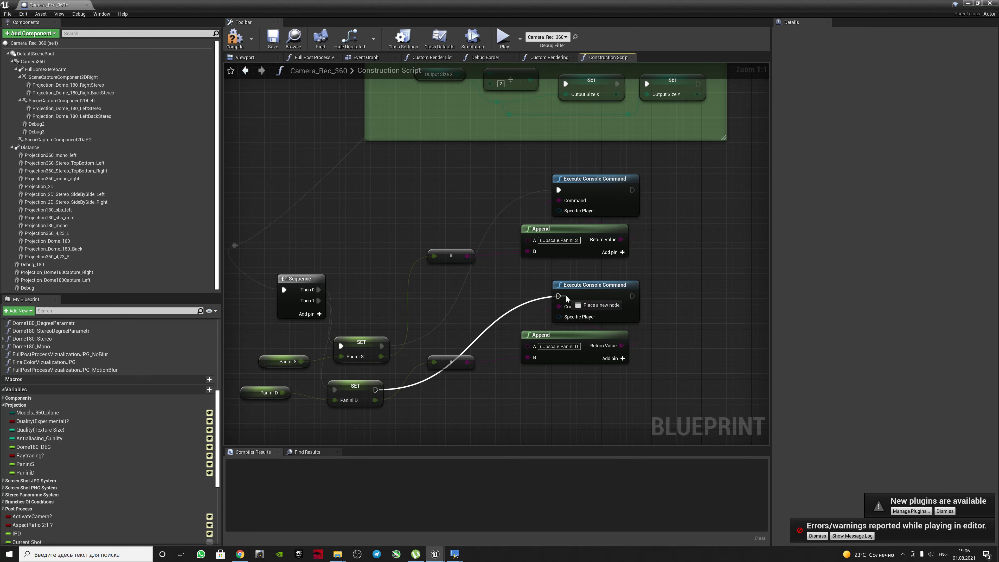
{"action": "left_click_drag", "start_coordinate": [566, 299], "coordinate": [558, 296]}
{"action": "left_click_drag", "start_coordinate": [510, 5], "coordinate": [368, 380]}
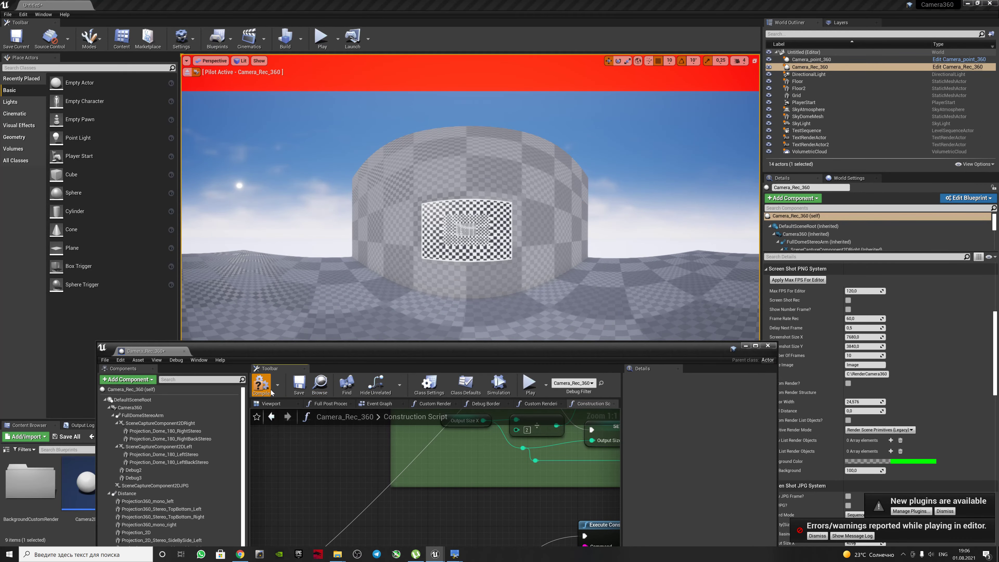
Step: Compile and save Camera_Rec_360's Blueprint, close its editor, and select Camera_point_360 in the level
{"action": "left_click", "coordinate": [298, 384]}
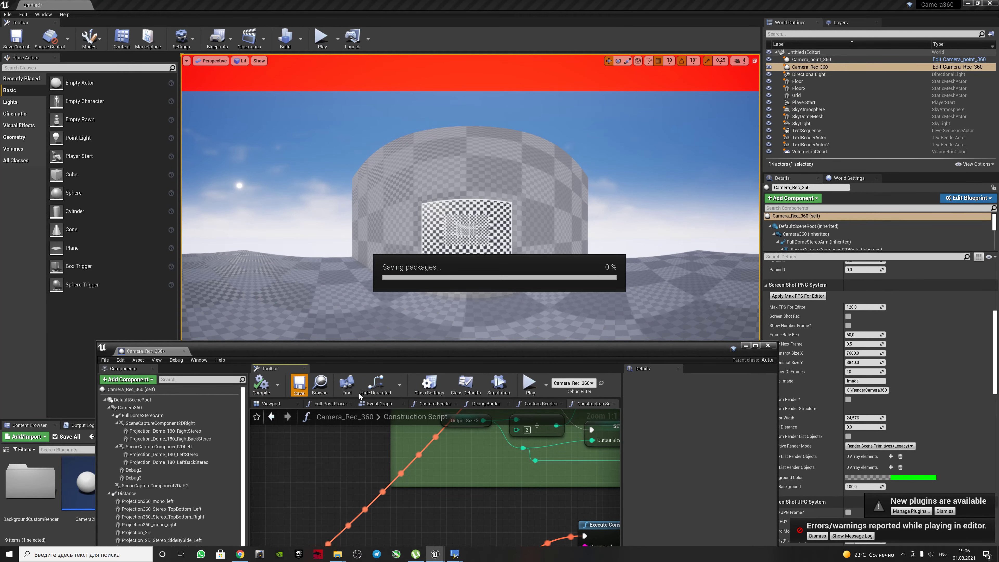
{"action": "left_click", "coordinate": [768, 346]}
{"action": "left_click", "coordinate": [811, 59]}
{"action": "scroll", "coordinate": [834, 318], "scroll_direction": "up", "scroll_amount": 3}
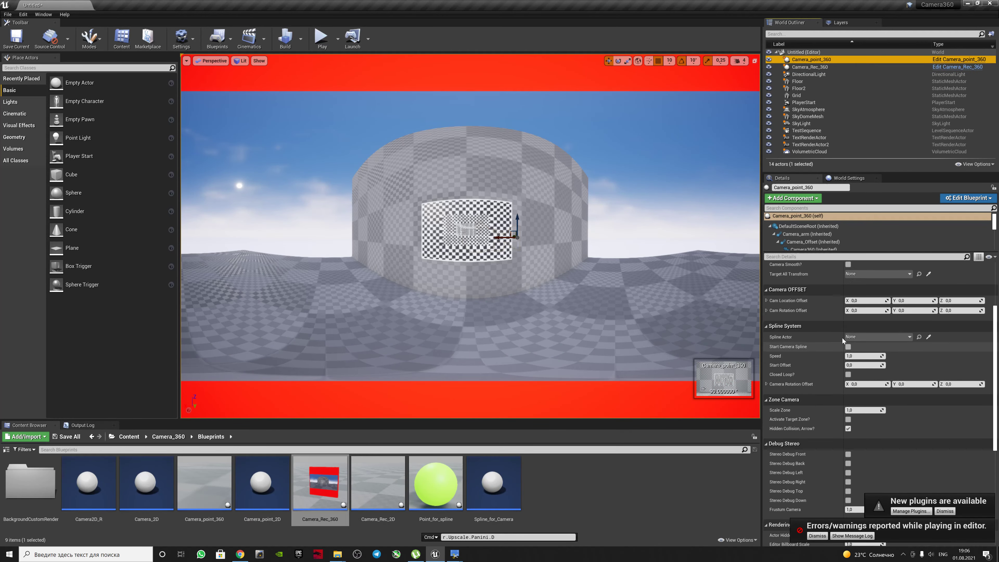
{"action": "scroll", "coordinate": [841, 338], "scroll_direction": "up", "scroll_amount": 3}
{"action": "scroll", "coordinate": [799, 324], "scroll_direction": "up", "scroll_amount": 3}
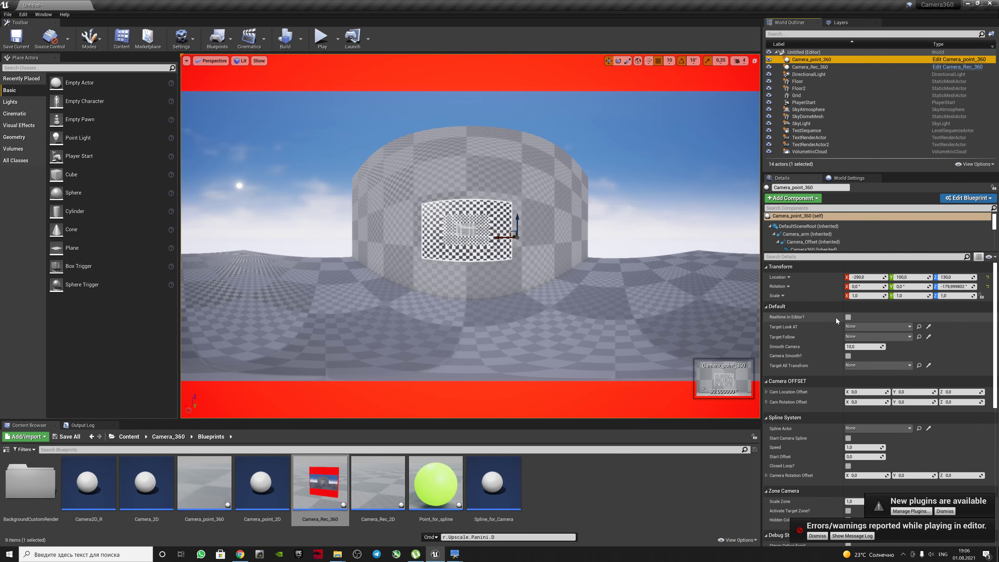
Step: Enable Realtime In Editor and set Camera_Rec_360's Models 360 Plane to Dome_180
{"action": "left_click", "coordinate": [848, 317]}
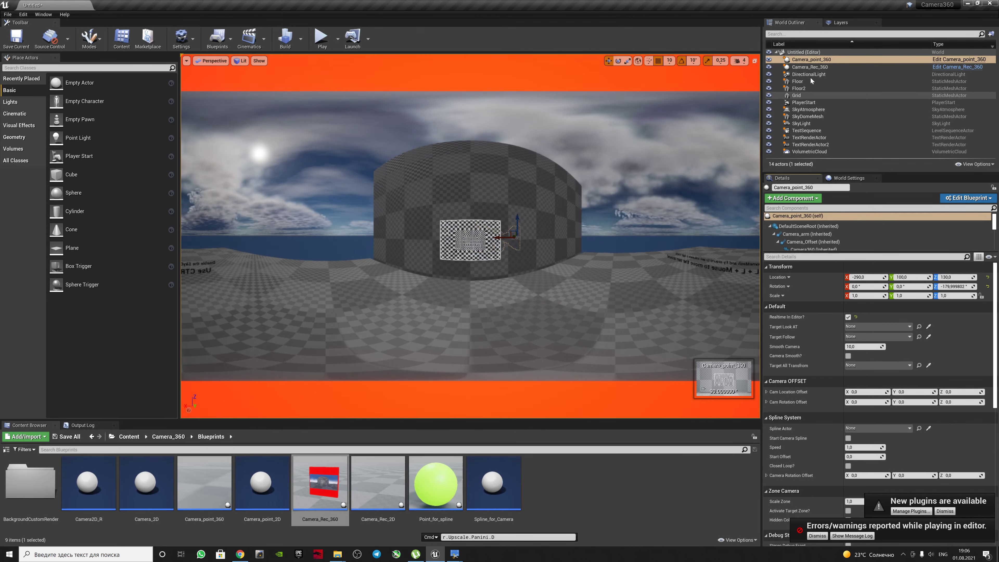
{"action": "left_click", "coordinate": [810, 67]}
{"action": "scroll", "coordinate": [960, 389], "scroll_direction": "down", "scroll_amount": 1}
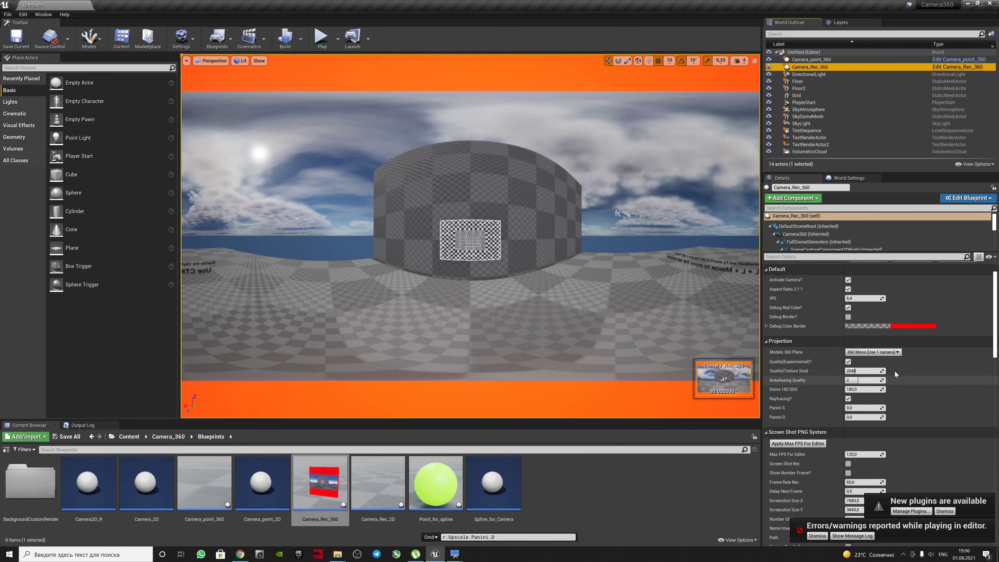
{"action": "left_click", "coordinate": [875, 352]}
{"action": "left_click", "coordinate": [863, 408]}
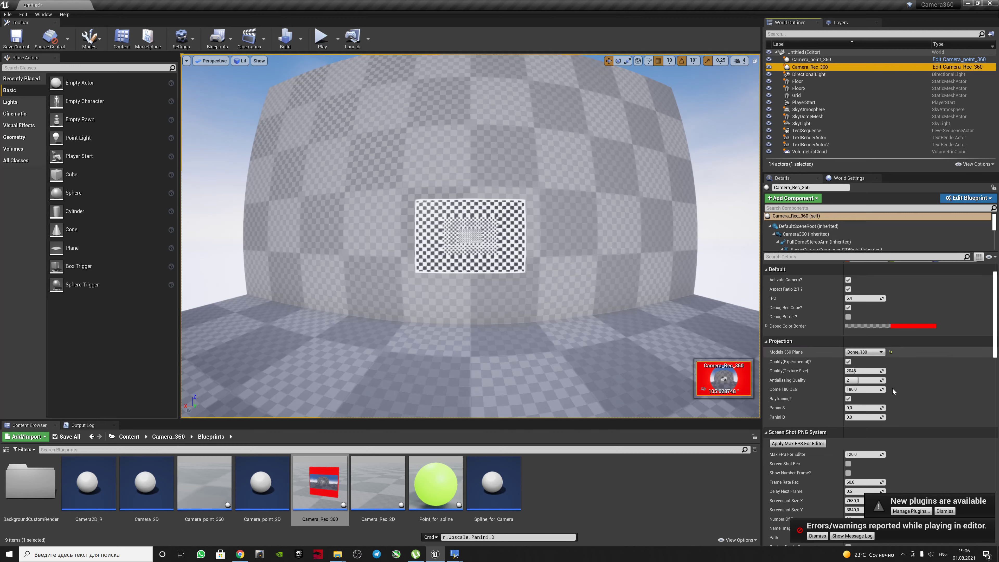
Step: Drag Panini S and D to distort the dome, then reset both to 0
{"action": "left_click", "coordinate": [863, 408]}
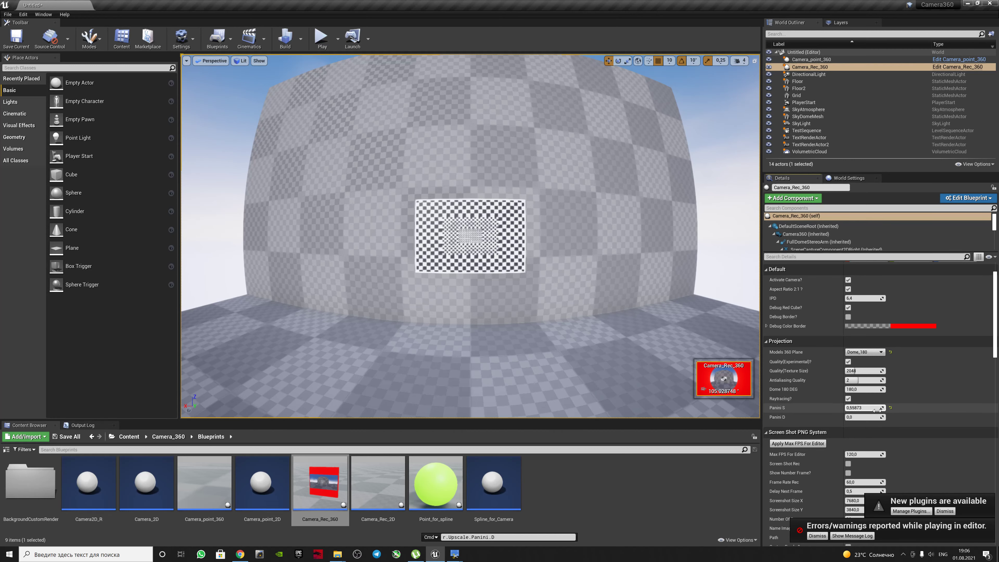
{"action": "mouse_move", "coordinate": [876, 417]}
{"action": "left_mouse_down"}
{"action": "mouse_move", "coordinate": [905, 416]}
{"action": "mouse_move", "coordinate": [858, 408]}
{"action": "left_mouse_up"}
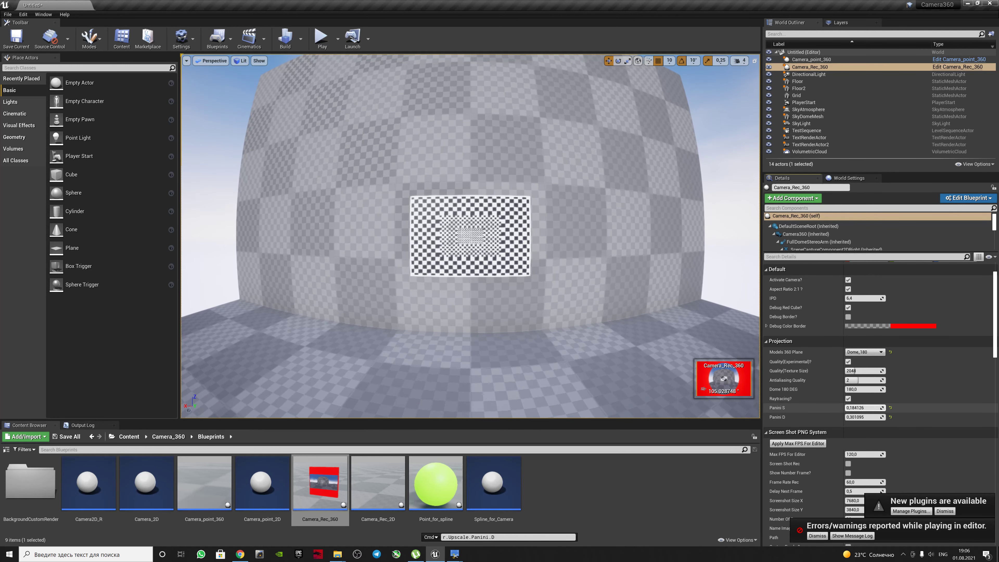
{"action": "left_click", "coordinate": [890, 409]}
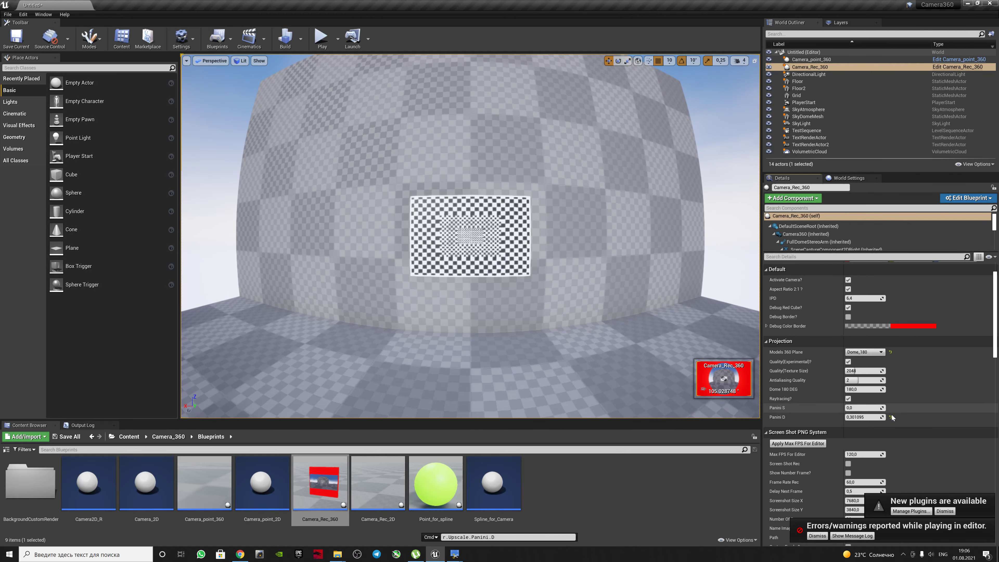
{"action": "left_click", "coordinate": [890, 416]}
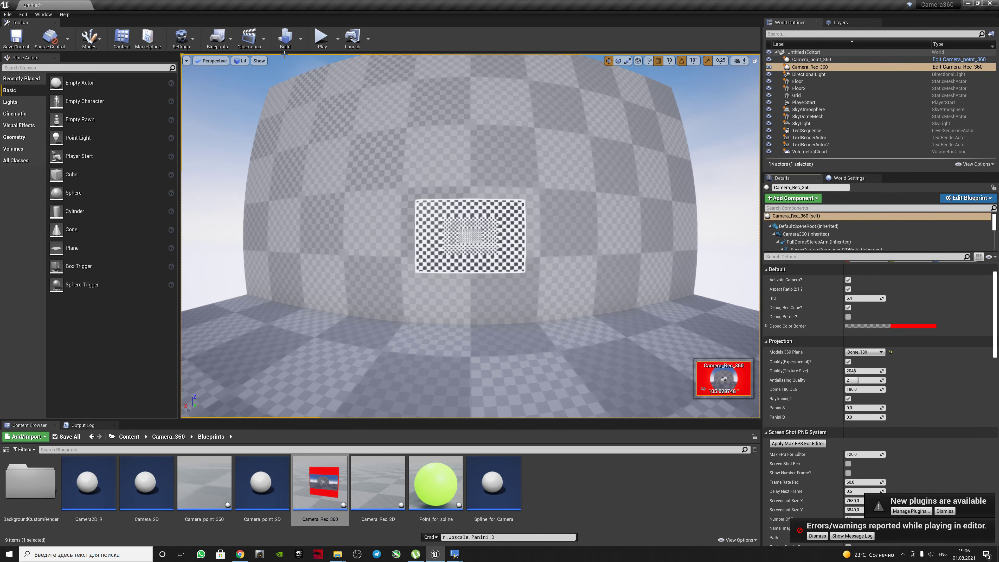
{"action": "scroll", "coordinate": [877, 339], "scroll_direction": "up", "scroll_amount": 2}
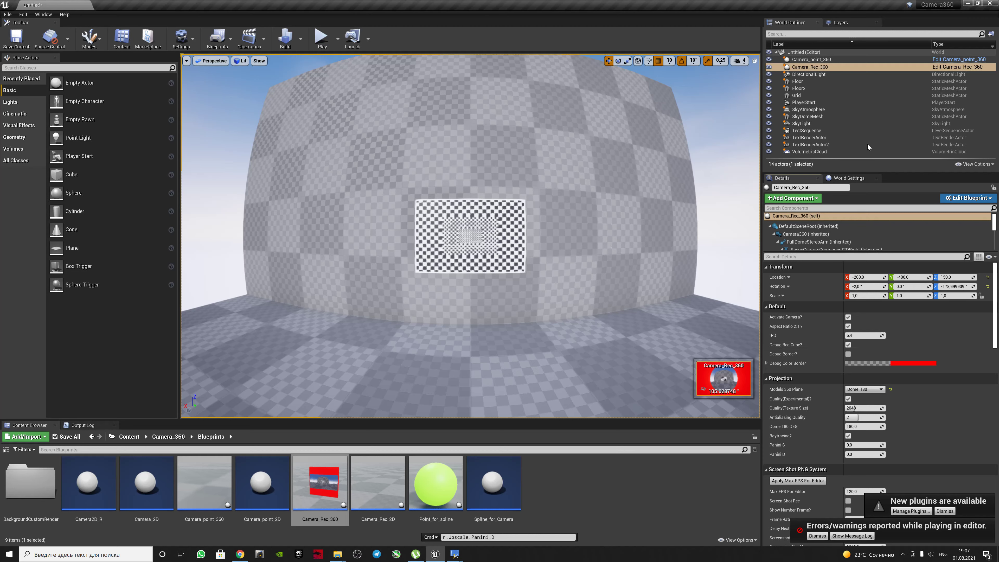
Step: Uncheck Aspect Ratio 2:1 on Camera_Rec_360 so the dome renders round, then open the Cinematics menu
{"action": "left_click", "coordinate": [818, 63]}
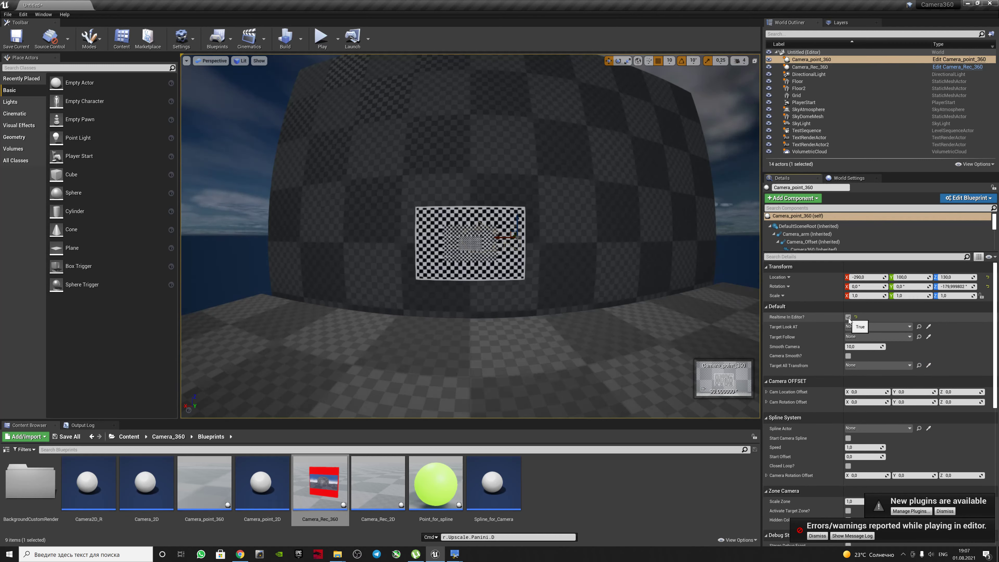
{"action": "left_click", "coordinate": [810, 67]}
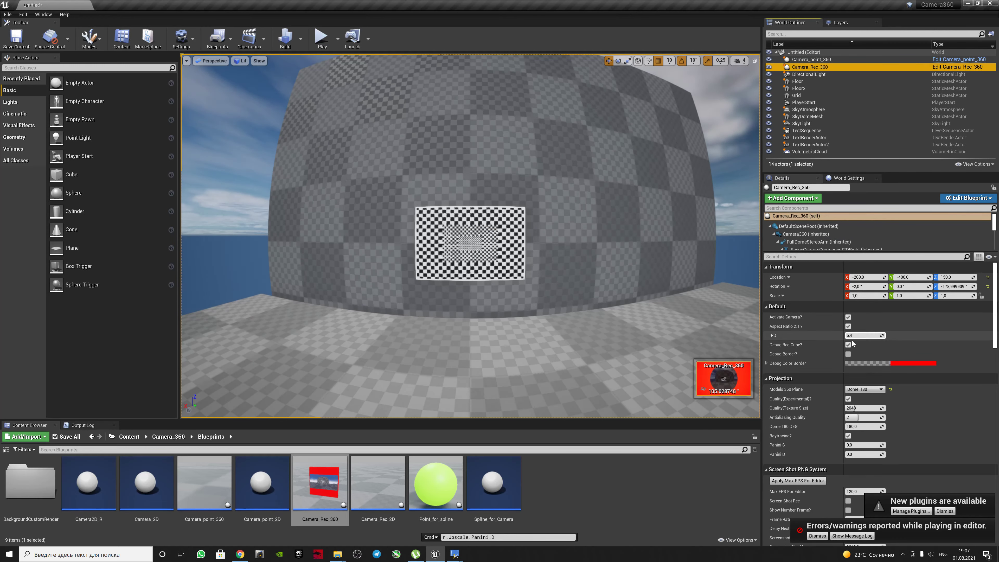
{"action": "left_click", "coordinate": [847, 326]}
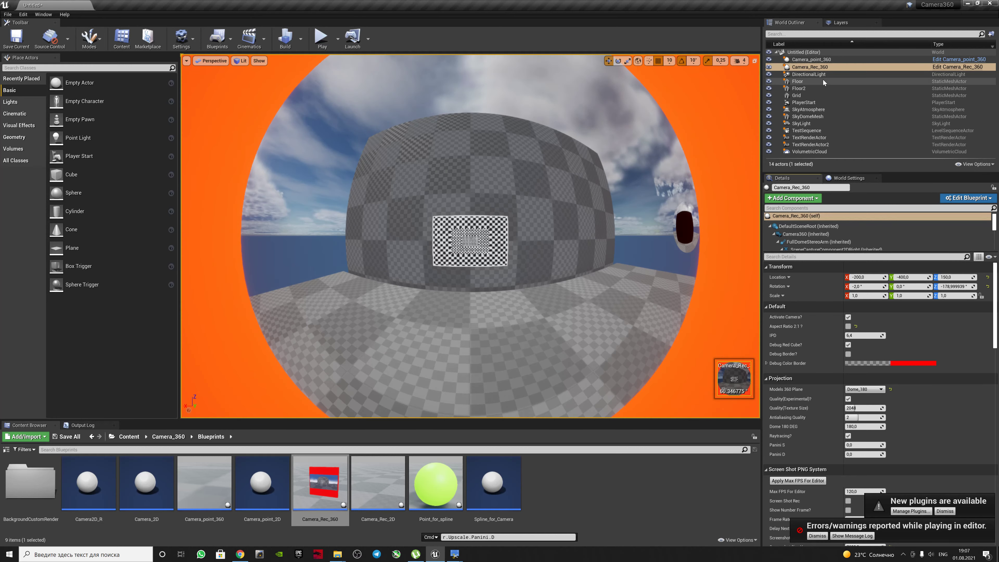
{"action": "left_click", "coordinate": [811, 60]}
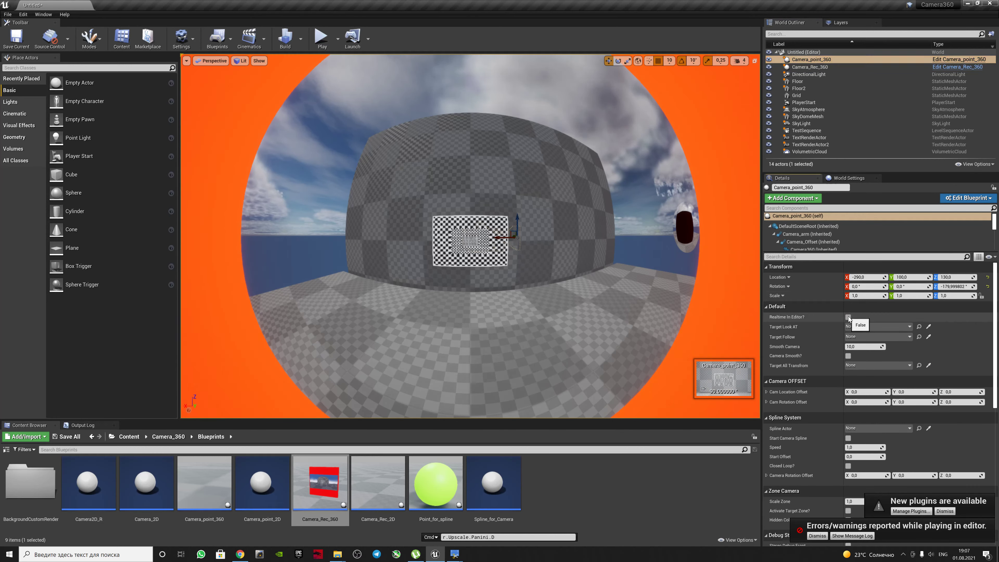
{"action": "left_click", "coordinate": [819, 68]}
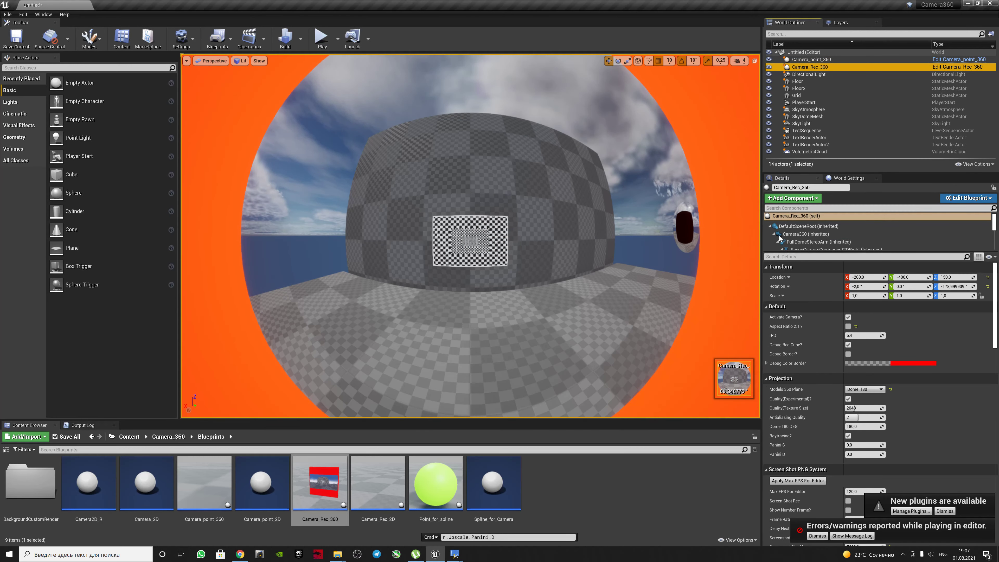
{"action": "scroll", "coordinate": [898, 405], "scroll_direction": "down", "scroll_amount": 1}
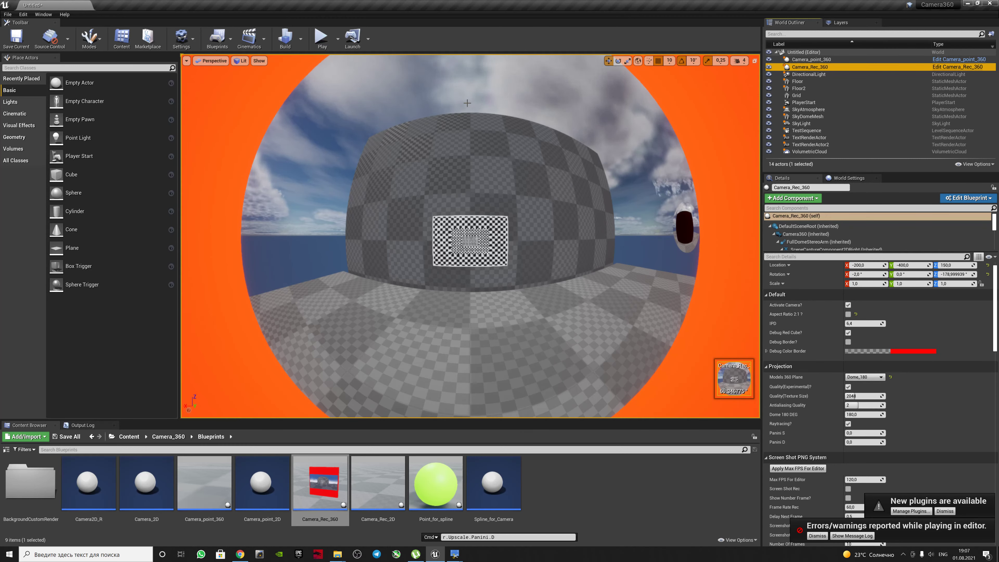
{"action": "left_click", "coordinate": [249, 37]}
Step: Open TestSequence, pilot the viewport through Camera_Rec_360, save the sequence, and close Sequencer
{"action": "left_click", "coordinate": [291, 94]}
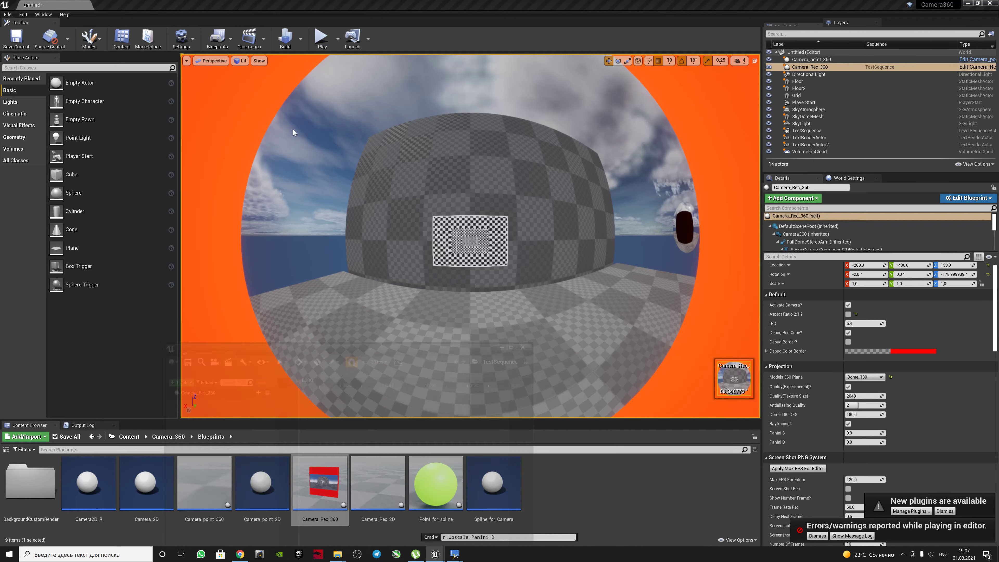
{"action": "left_click", "coordinate": [264, 379]}
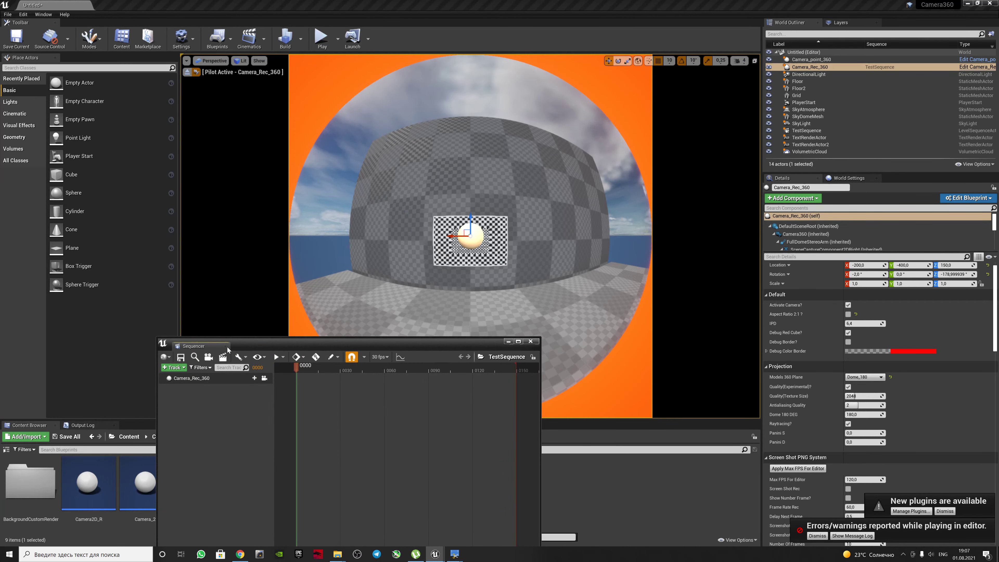
{"action": "left_click", "coordinate": [182, 358]}
{"action": "left_click", "coordinate": [508, 341]}
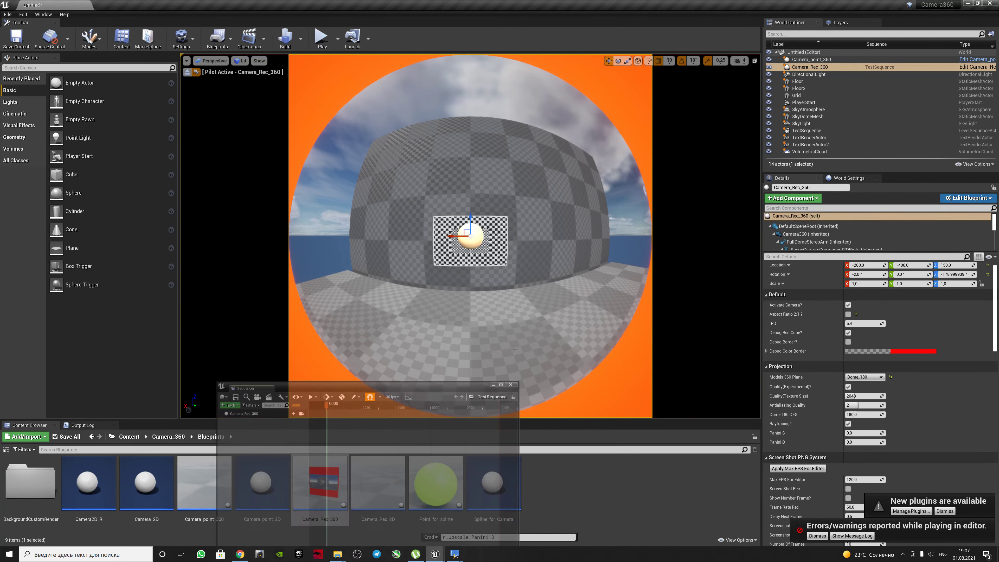
Step: Turn on Game View in the viewport options and select Camera_point_360
{"action": "left_click", "coordinate": [187, 61]}
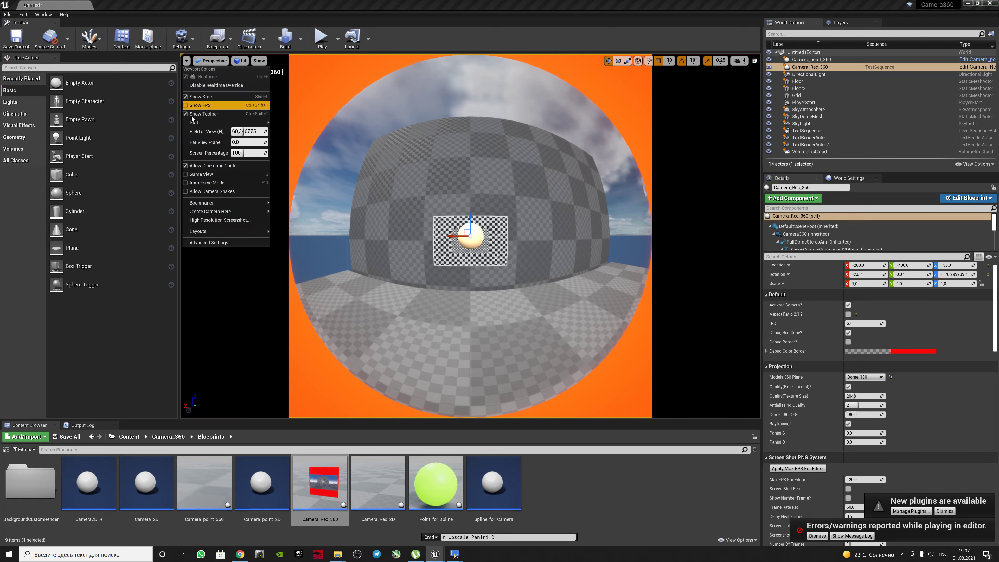
{"action": "left_click", "coordinate": [186, 174]}
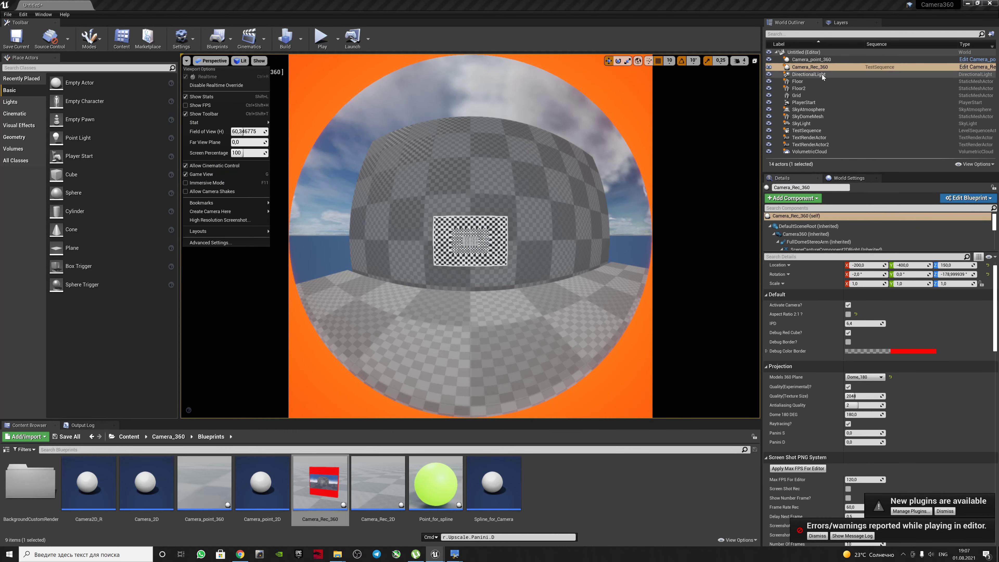
{"action": "left_click", "coordinate": [812, 59]}
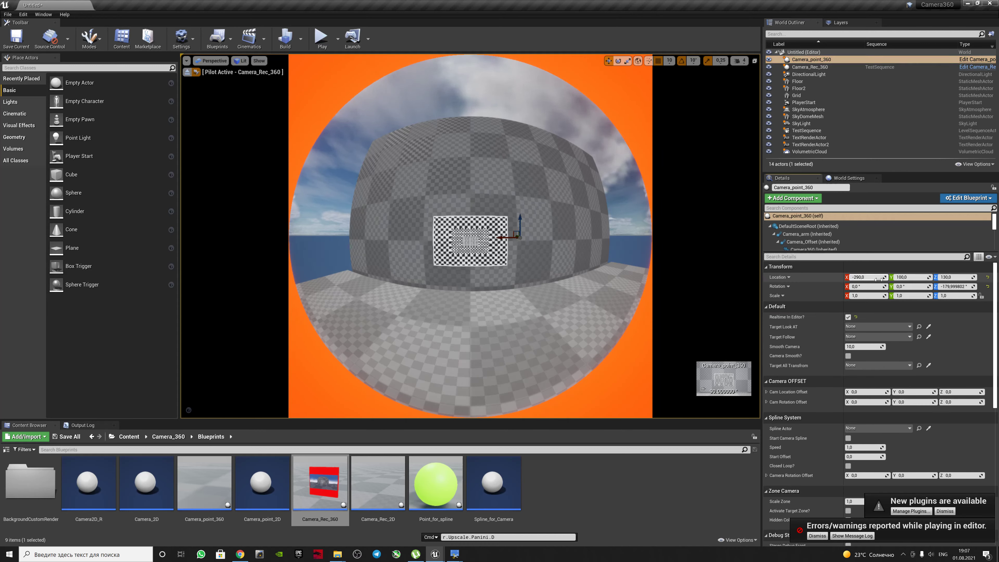
Step: Move Camera_point_360 back to about X -456, then raise Camera_Rec_360's Dome 180 DEG to ~195 and Panini S to ~2.41
{"action": "left_click_drag", "start_coordinate": [877, 278], "coordinate": [812, 277]}
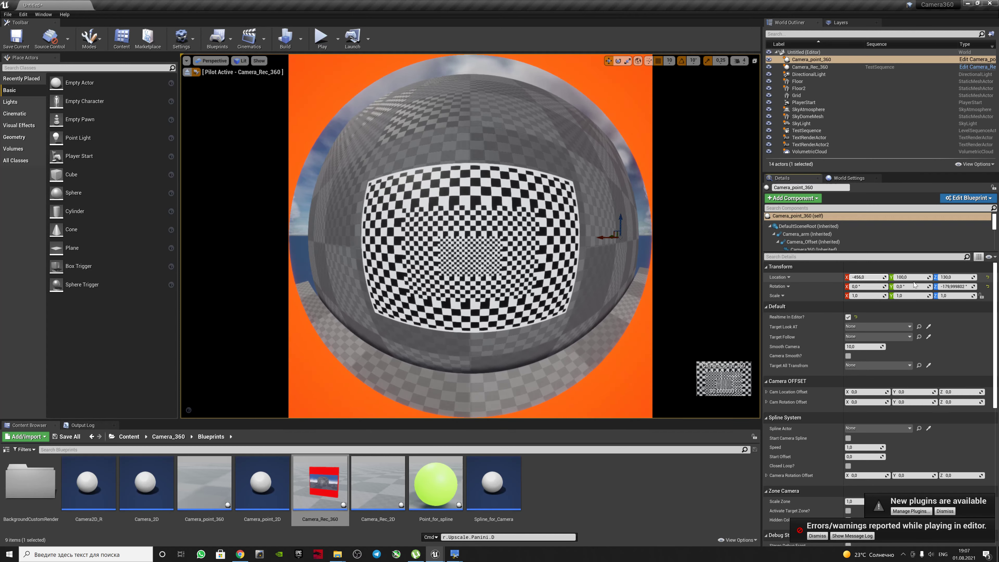
{"action": "left_click_drag", "start_coordinate": [918, 280], "coordinate": [954, 278]}
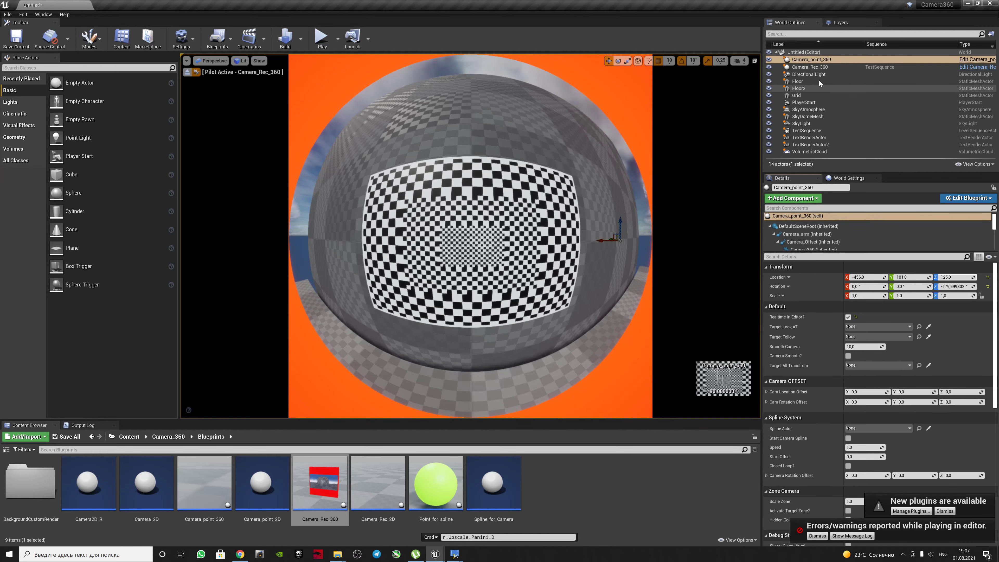
{"action": "left_click", "coordinate": [810, 66]}
{"action": "scroll", "coordinate": [857, 394], "scroll_direction": "down", "scroll_amount": 2}
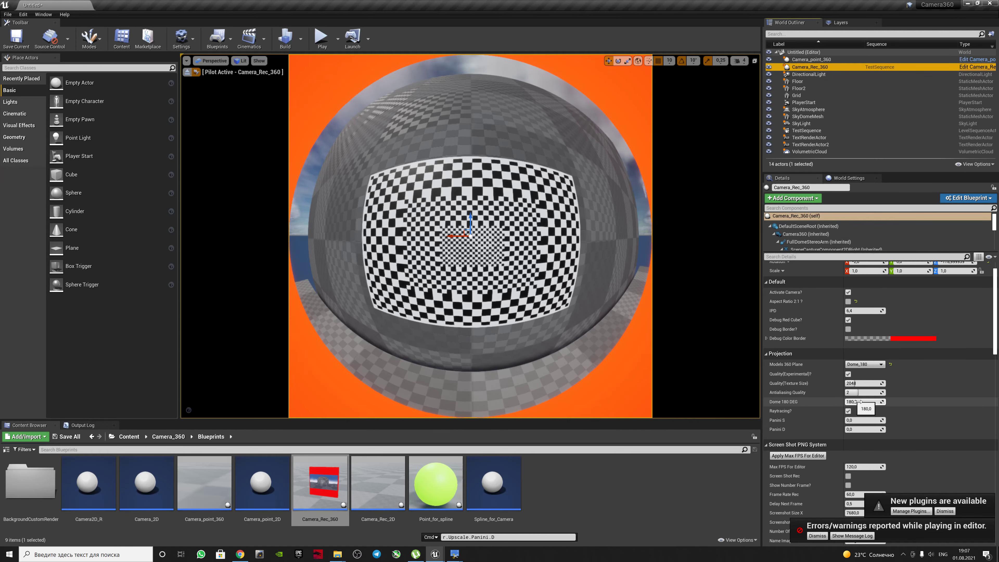
{"action": "left_click", "coordinate": [863, 402]}
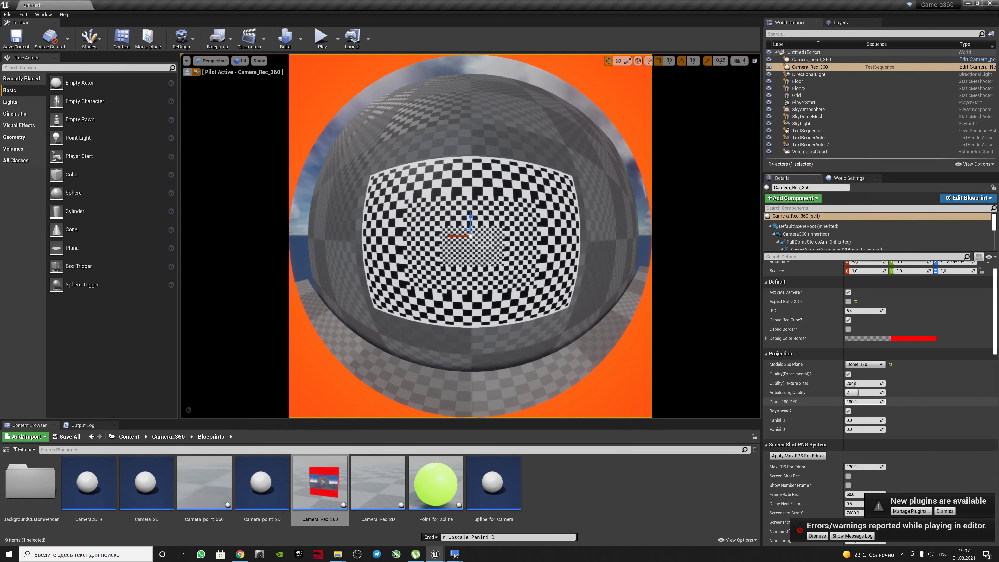
{"action": "mouse_move", "coordinate": [863, 402]}
{"action": "left_mouse_down"}
{"action": "mouse_move", "coordinate": [879, 401]}
{"action": "mouse_move", "coordinate": [863, 401]}
{"action": "left_mouse_up"}
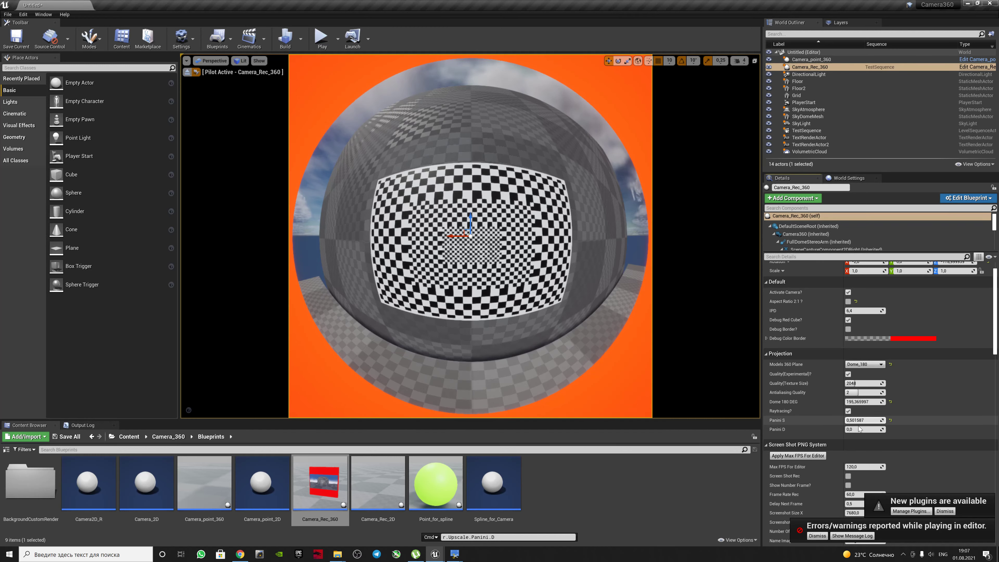
{"action": "left_click_drag", "start_coordinate": [859, 429], "coordinate": [871, 429]}
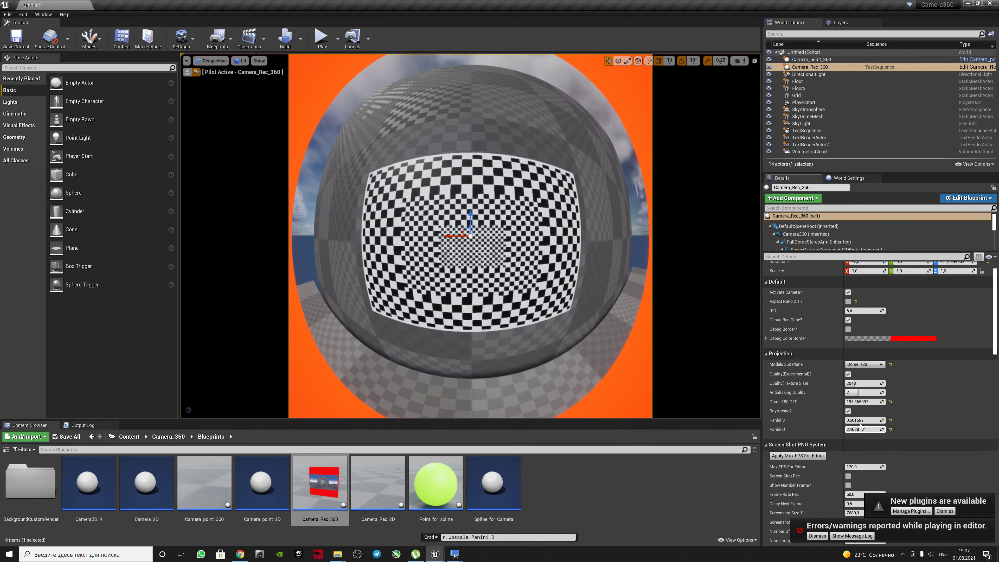
{"action": "mouse_move", "coordinate": [858, 420]}
{"action": "left_mouse_down"}
{"action": "mouse_move", "coordinate": [877, 429]}
{"action": "mouse_move", "coordinate": [857, 429]}
{"action": "mouse_move", "coordinate": [871, 420]}
{"action": "mouse_move", "coordinate": [861, 420]}
{"action": "left_mouse_up"}
Step: Move Camera_point_360 forward to about X -400
{"action": "scroll", "coordinate": [896, 318], "scroll_direction": "up", "scroll_amount": 2}
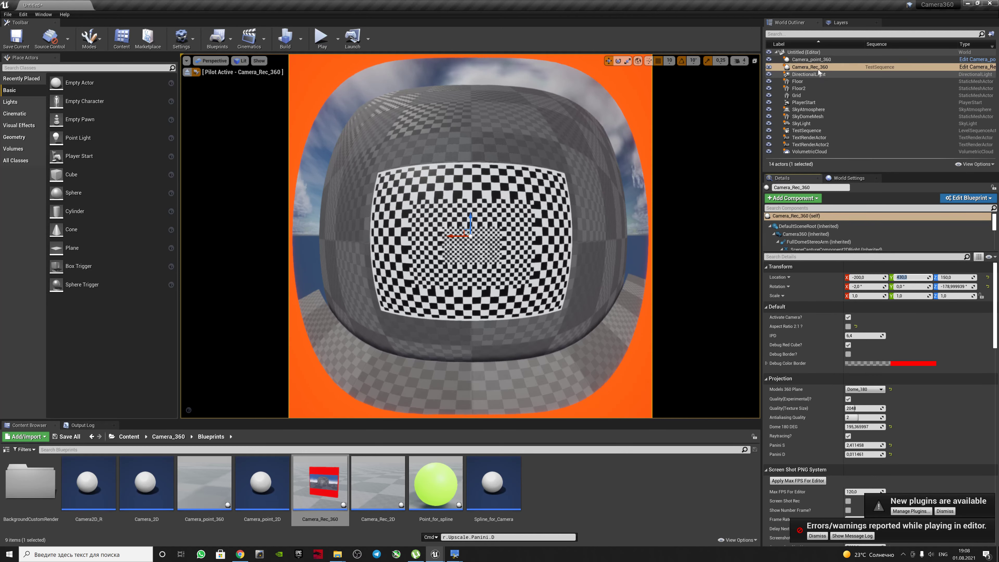
{"action": "key", "text": "Up"}
{"action": "left_click", "coordinate": [904, 277]}
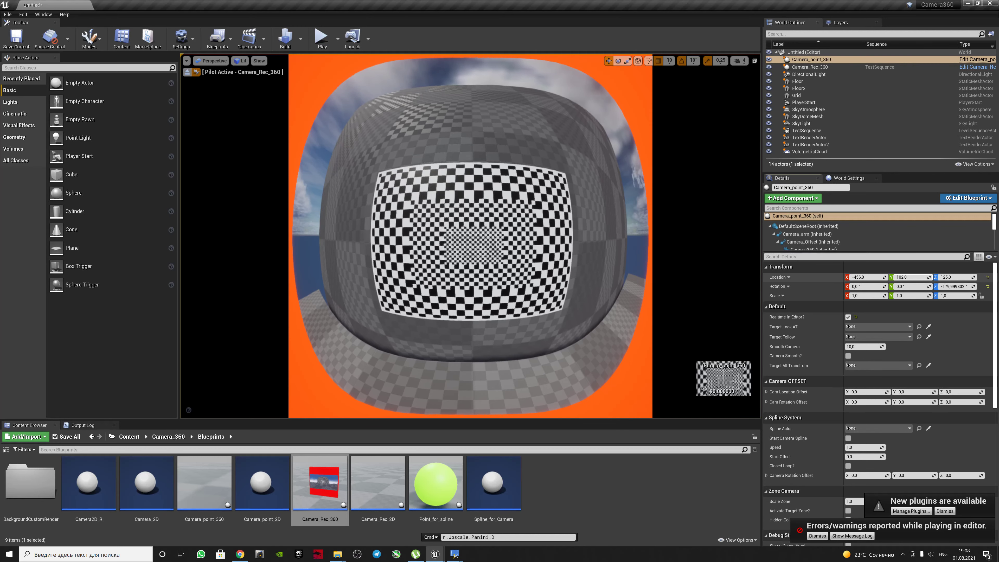
{"action": "mouse_move", "coordinate": [867, 277]}
{"action": "left_mouse_down"}
{"action": "mouse_move", "coordinate": [888, 277]}
{"action": "mouse_move", "coordinate": [869, 277]}
{"action": "left_mouse_up"}
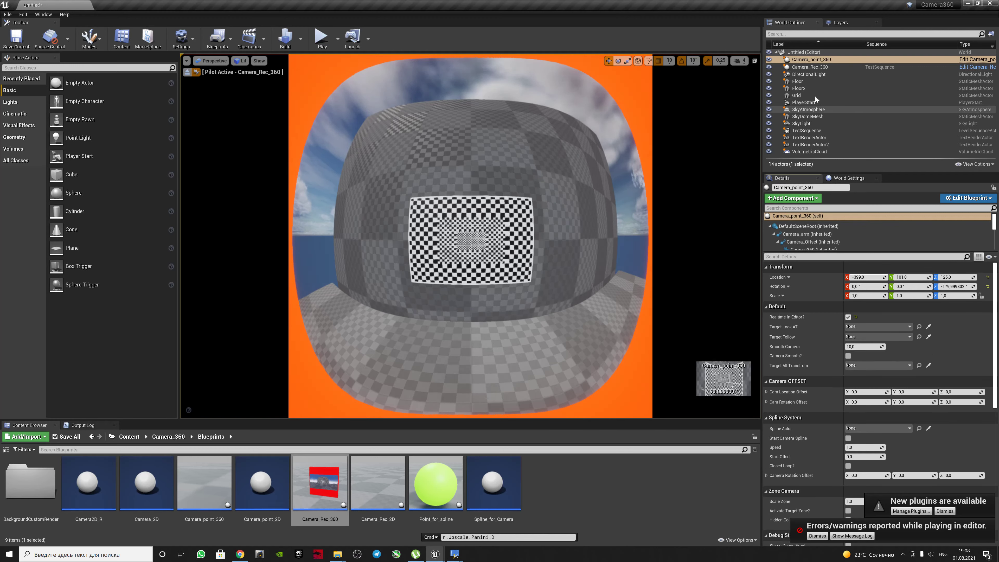
Step: Set Camera_Rec_360's Dome 180 DEG back to 180 and reset Panini S and D to 0
{"action": "left_click", "coordinate": [818, 69]}
{"action": "type", "text": "180"}
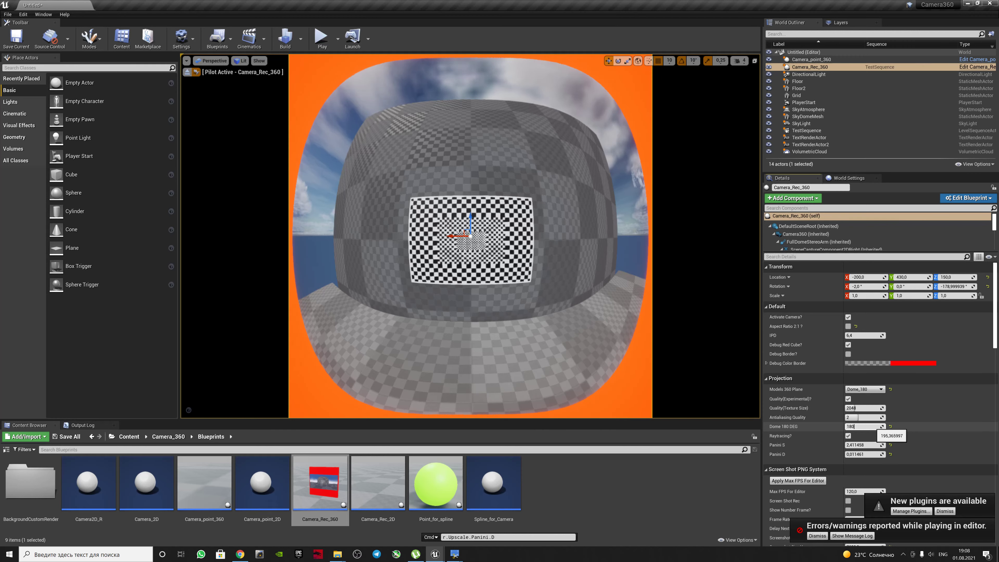
{"action": "key", "text": "Return"}
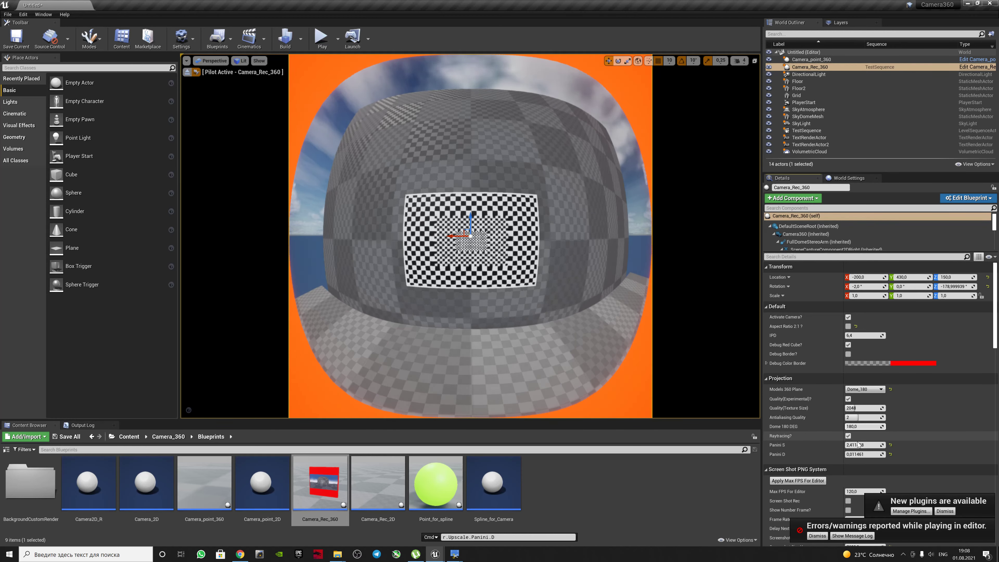
{"action": "left_click", "coordinate": [890, 445]}
{"action": "left_click", "coordinate": [890, 454]}
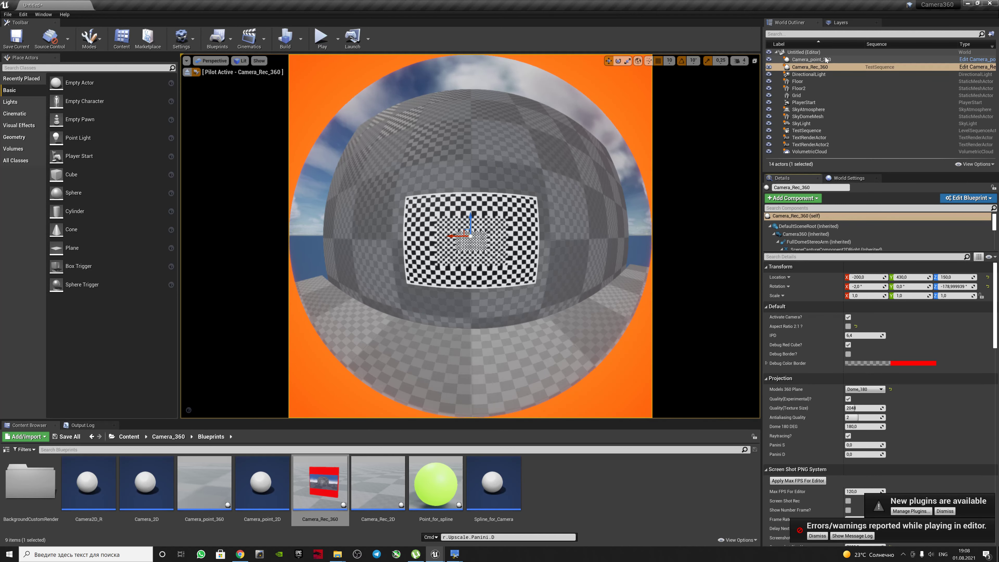
Step: Stop piloting Camera_Rec_360, turn off Camera_point_360's Realtime In Editor, and fly out to see the wall
{"action": "left_click", "coordinate": [197, 72]}
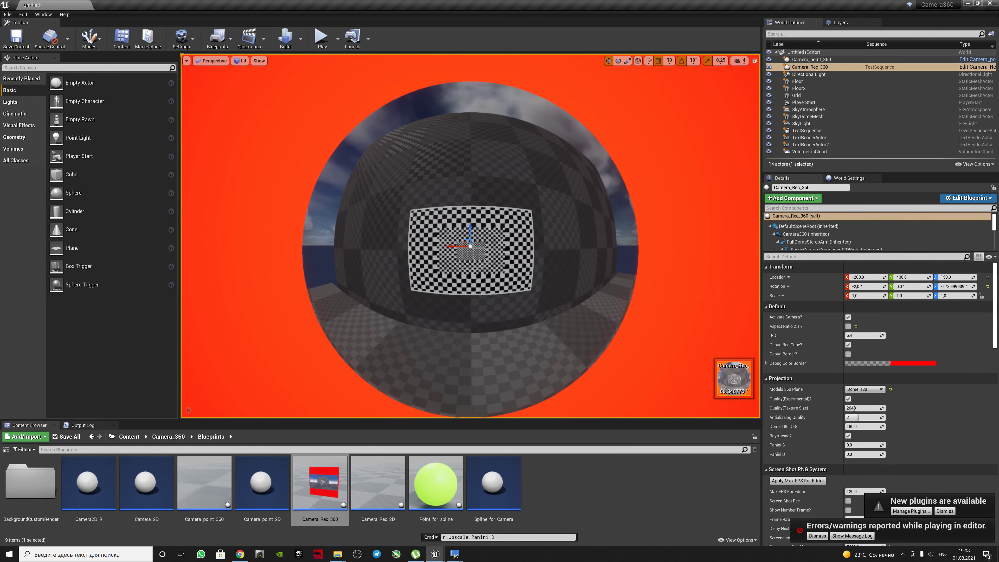
{"action": "right_click_drag", "start_coordinate": [470, 236], "coordinate": [470, 236]}
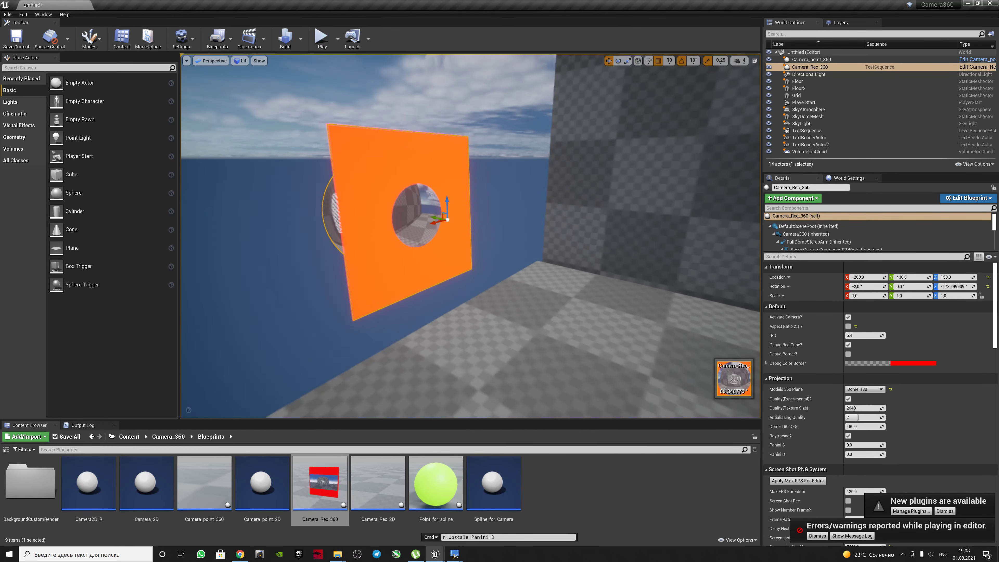
{"action": "left_click", "coordinate": [841, 60]}
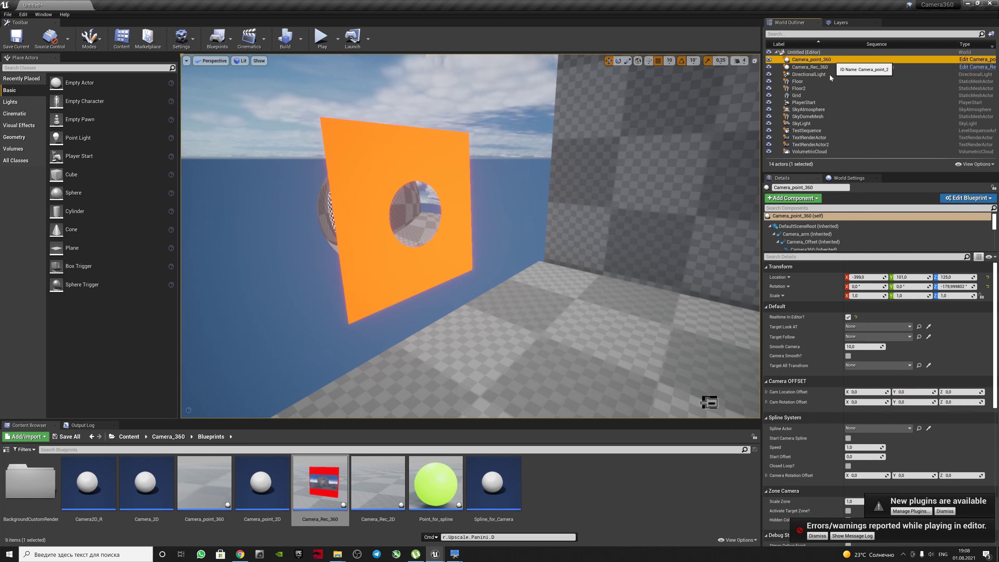
{"action": "left_click", "coordinate": [847, 317]}
{"action": "right_click_drag", "start_coordinate": [699, 192], "coordinate": [699, 192]}
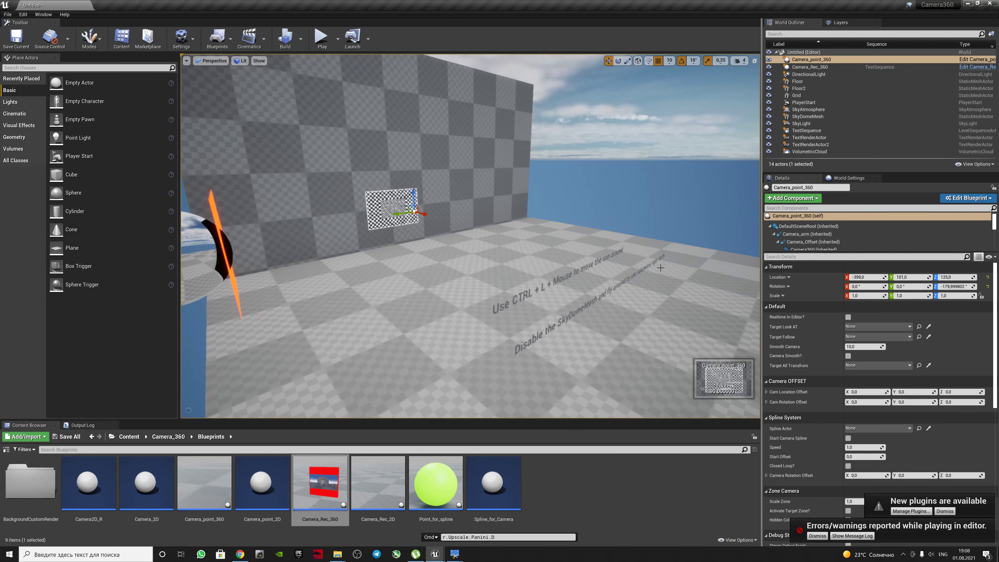